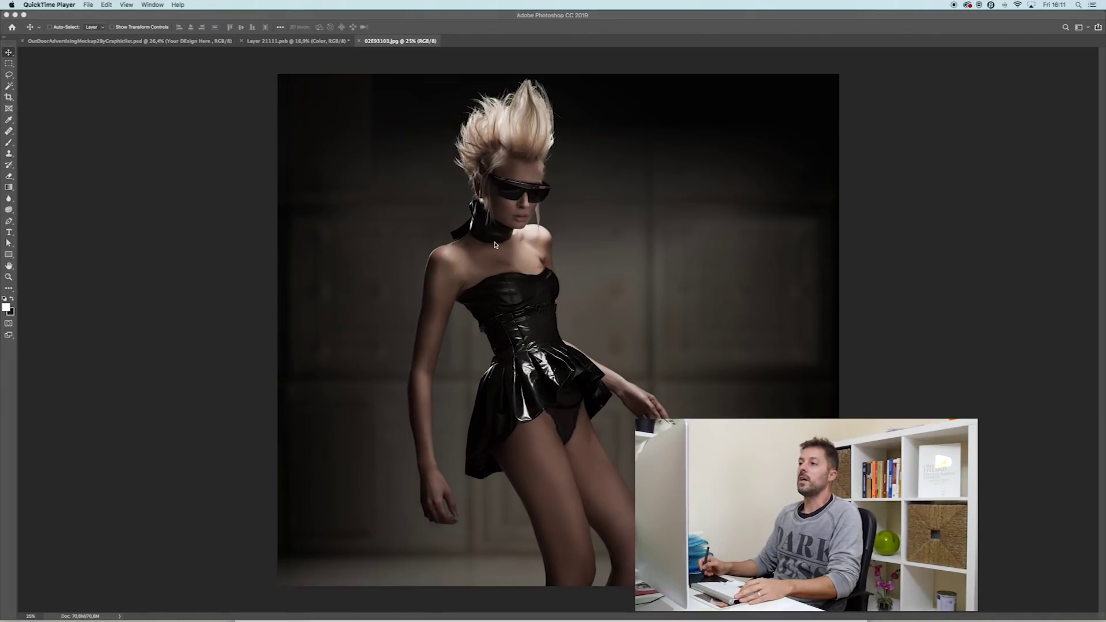
- Set up the Pen tool in Shape mode with no fill and a 13 px white stroke
click(754, 244)
drag(754, 244, 760, 236)
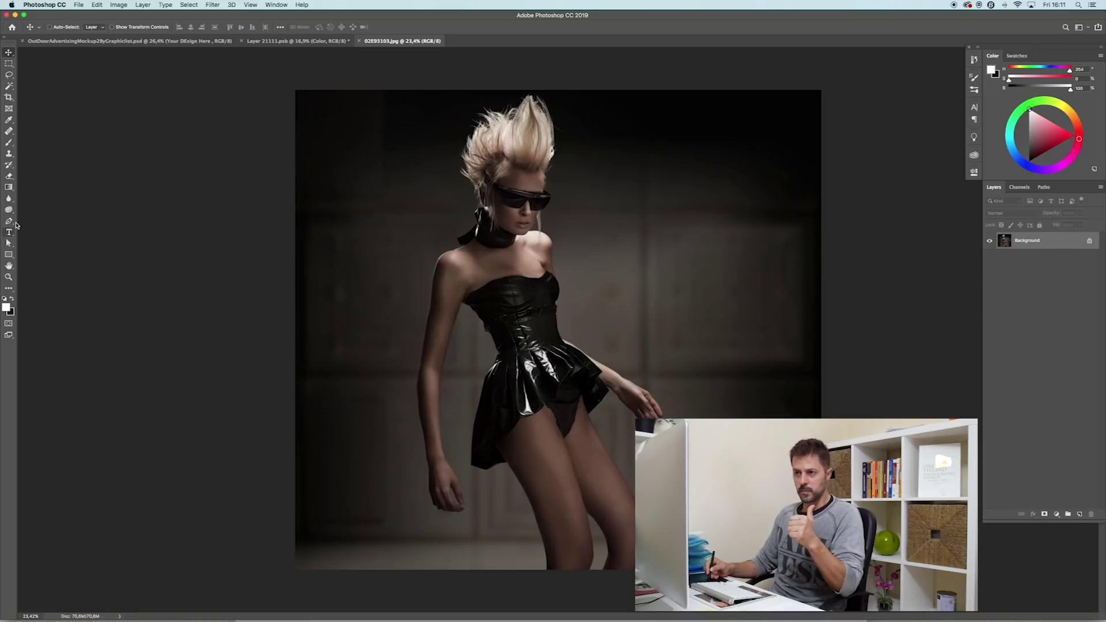
click(9, 222)
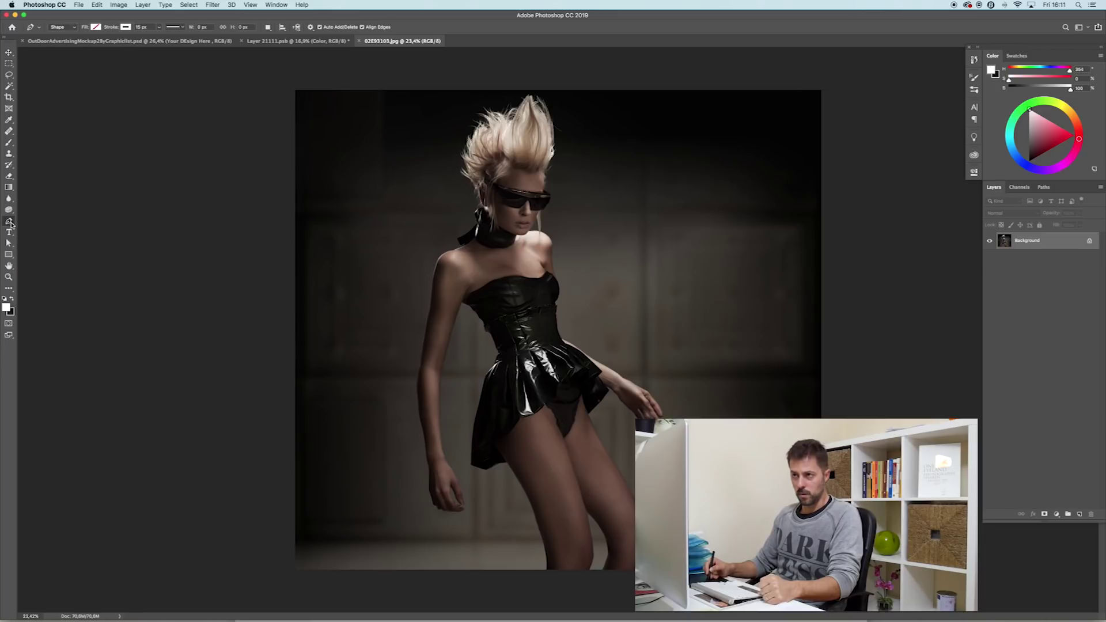
click(64, 28)
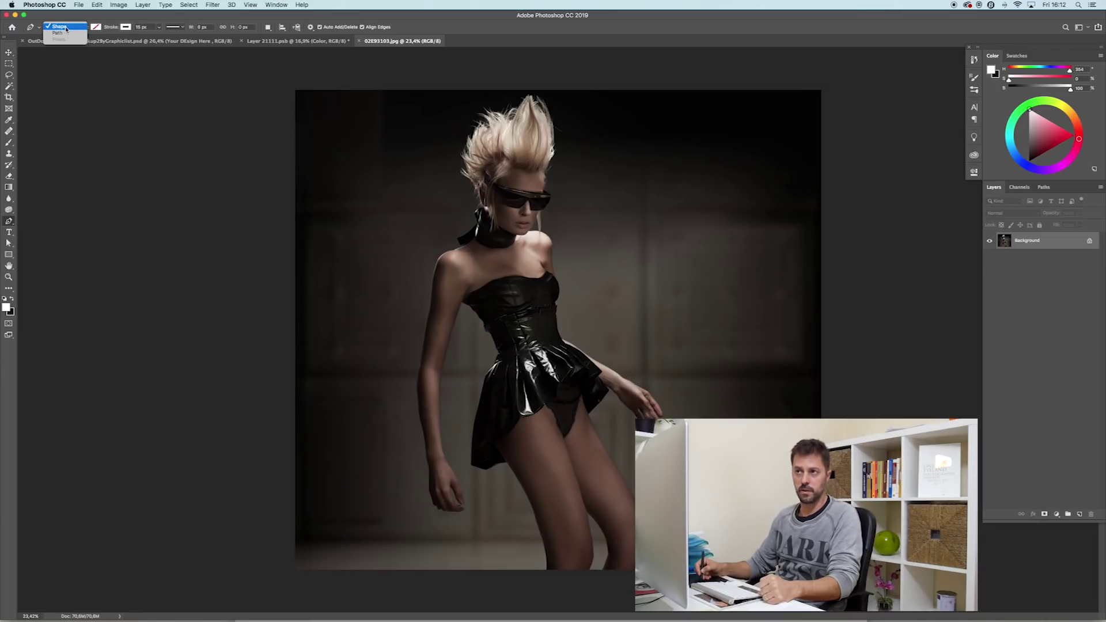
click(65, 27)
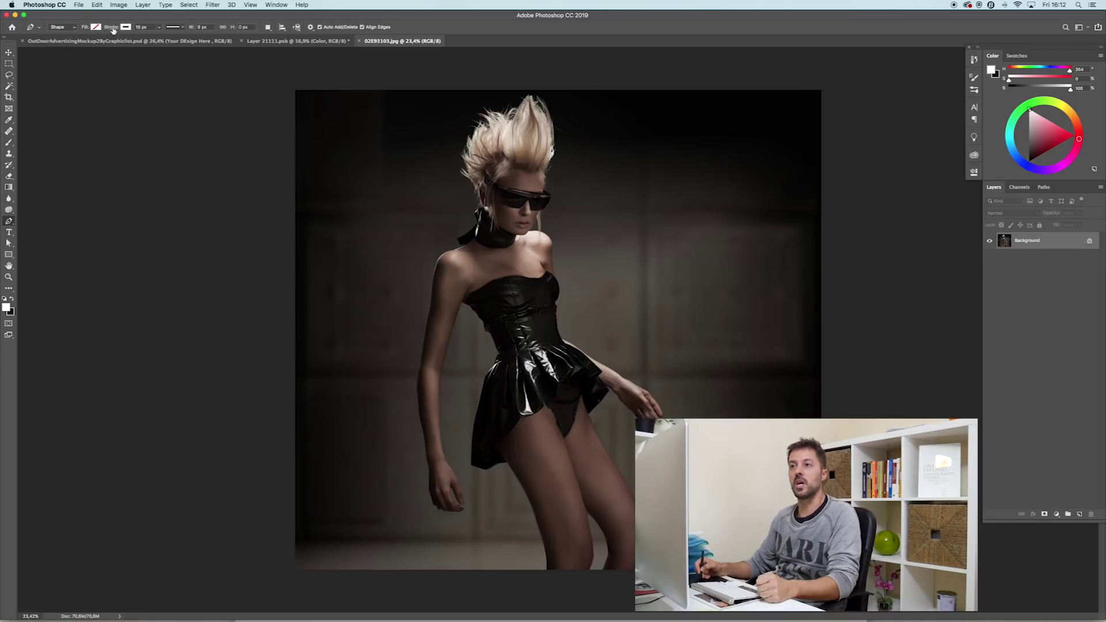
click(96, 28)
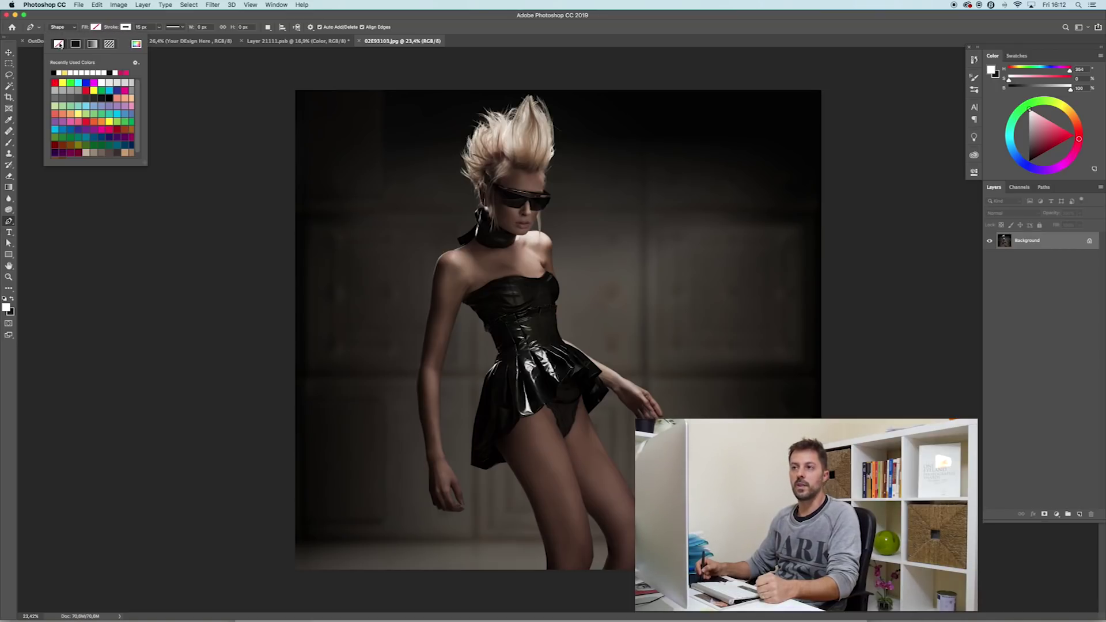
click(126, 28)
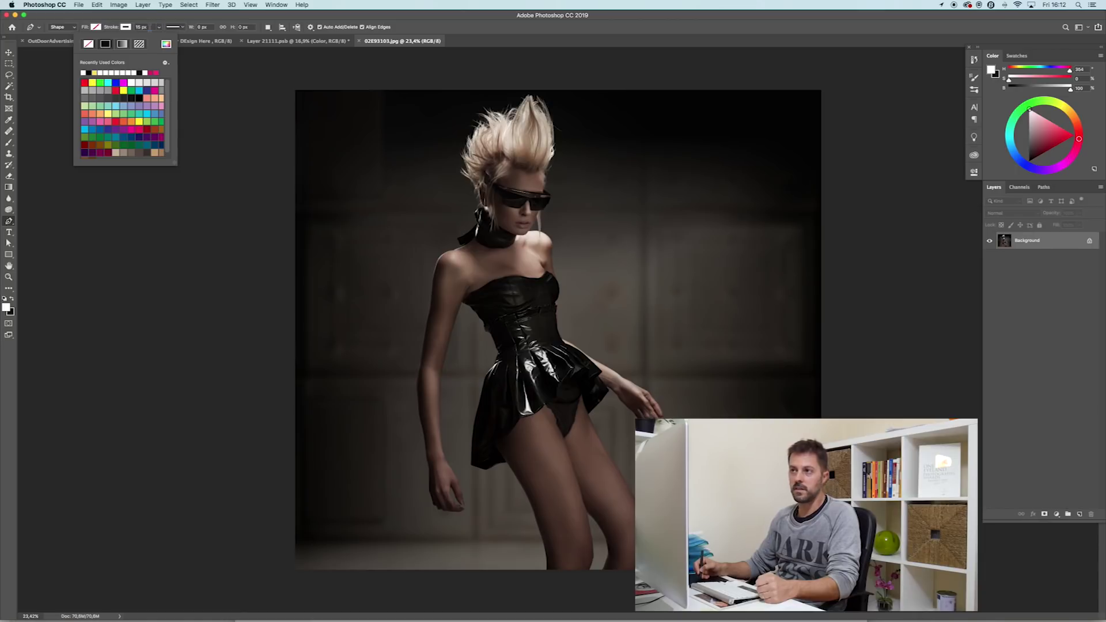
click(152, 27)
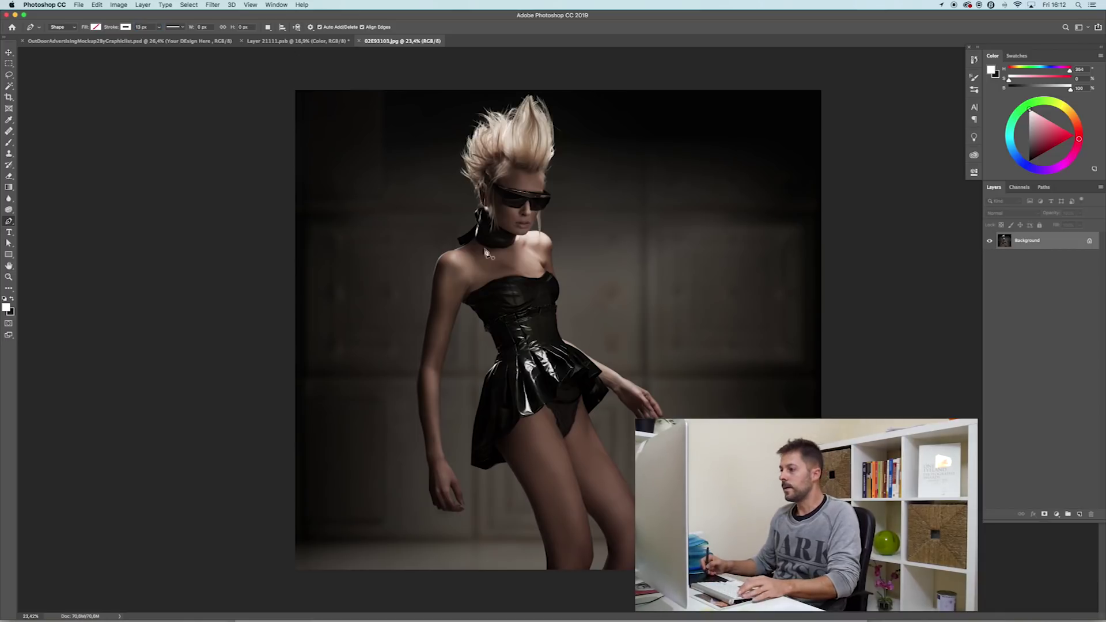
- Draw a closed triangle across the model's torso and arms, about 2690 px wide and 2830 px high
click(383, 225)
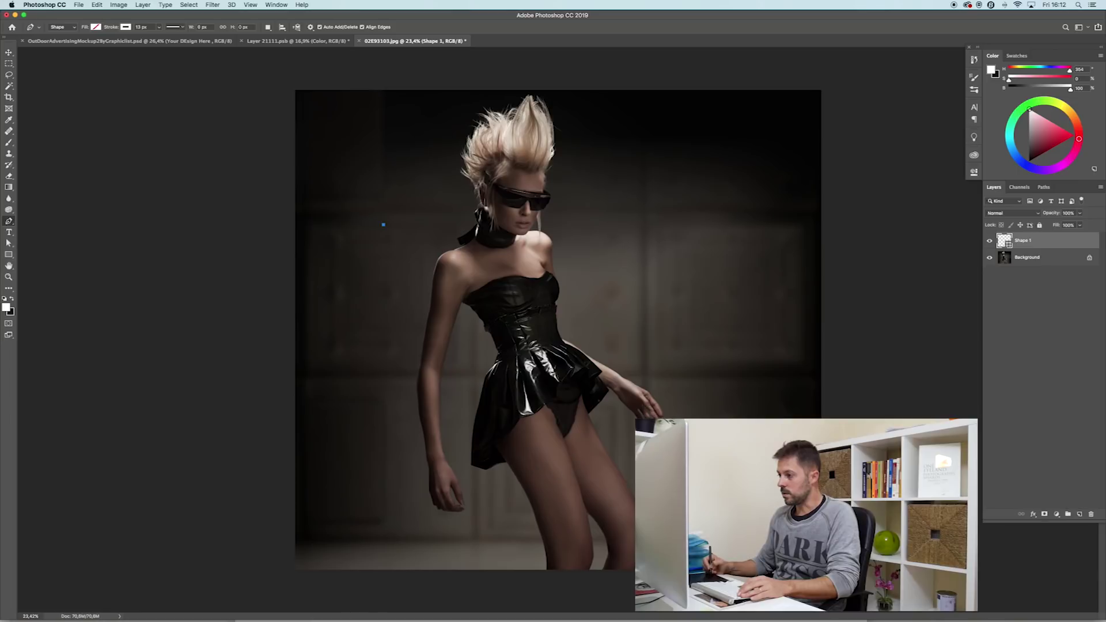
click(490, 511)
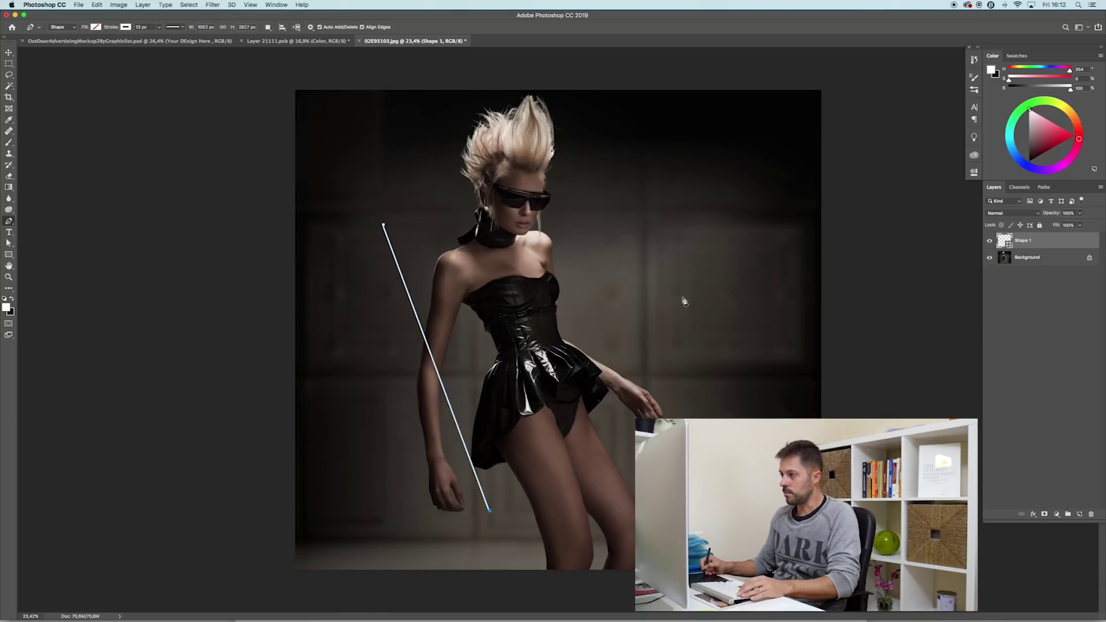
click(655, 305)
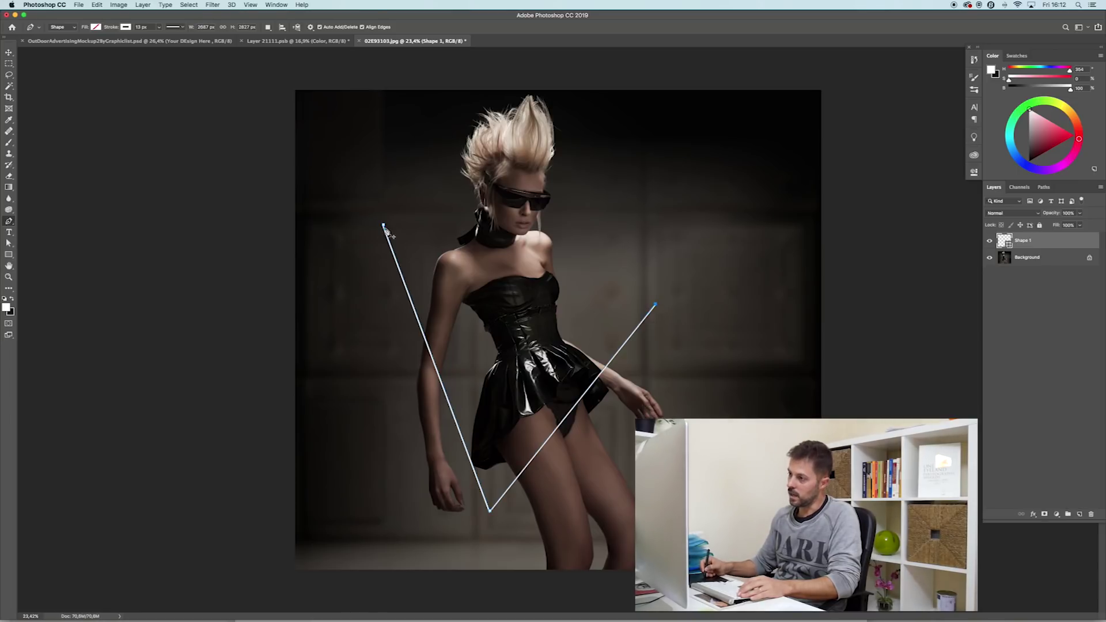
click(384, 225)
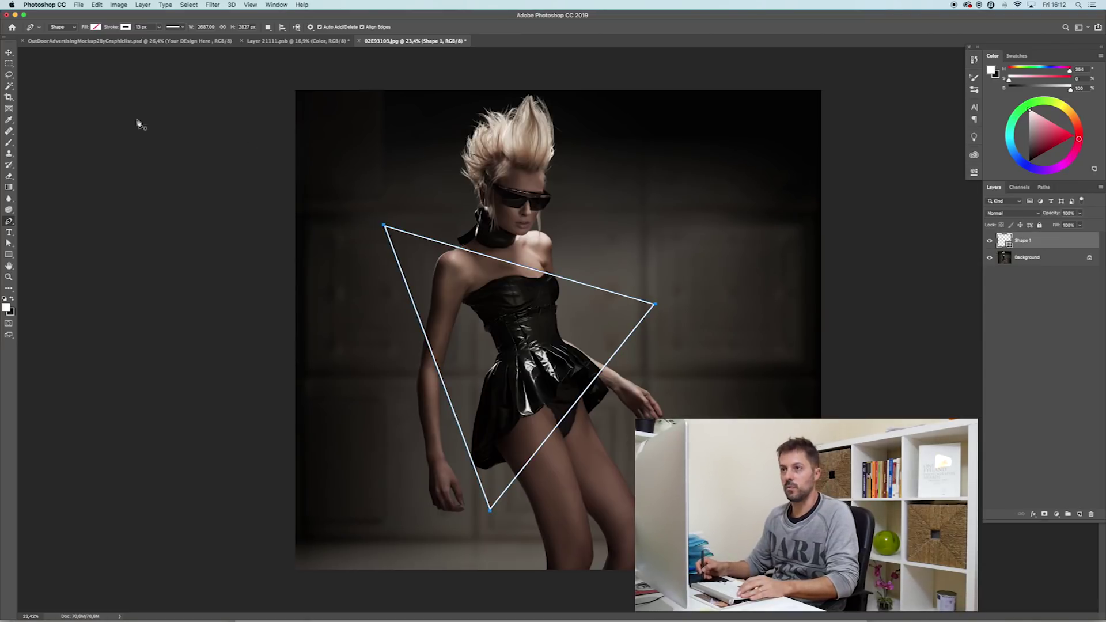
- Add an Outer Glow effect to the triangle's shape layer
double_click(1053, 243)
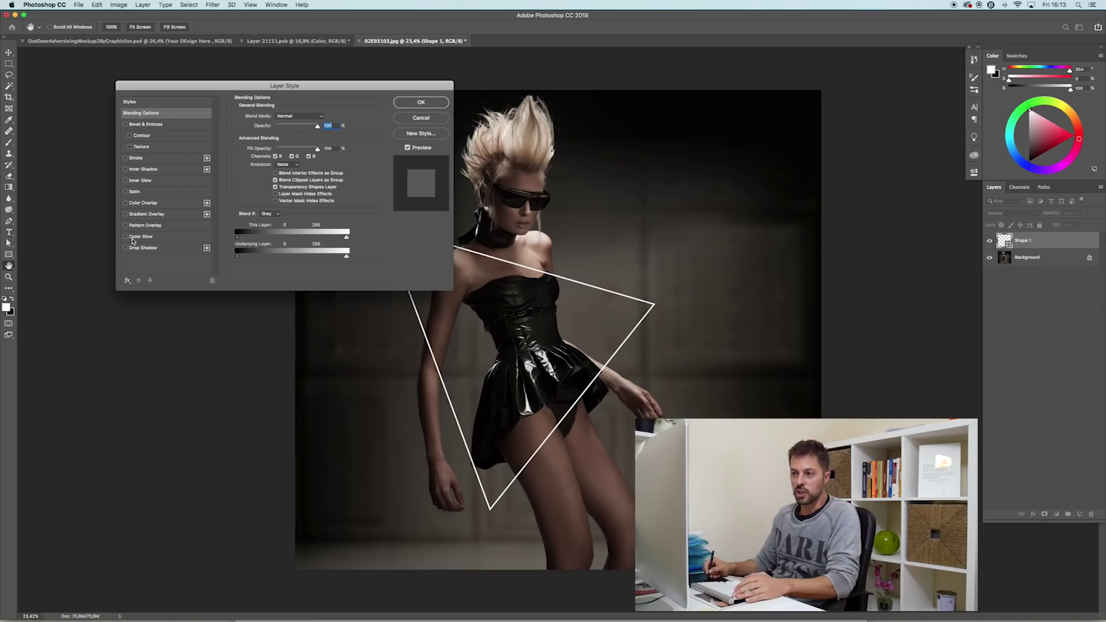
click(132, 237)
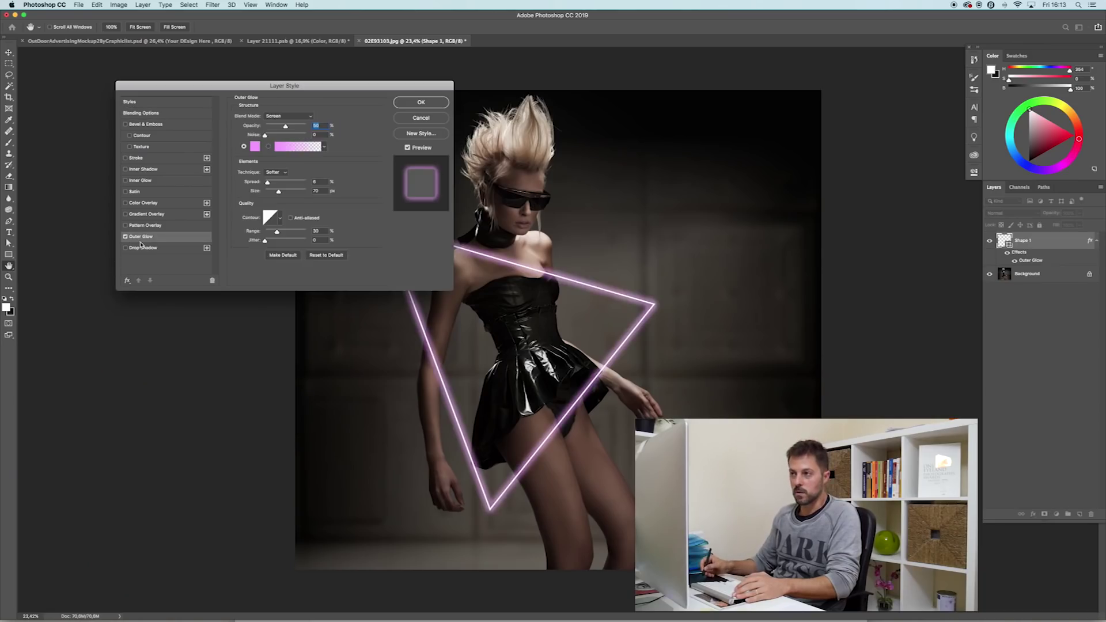
drag(334, 86, 313, 76)
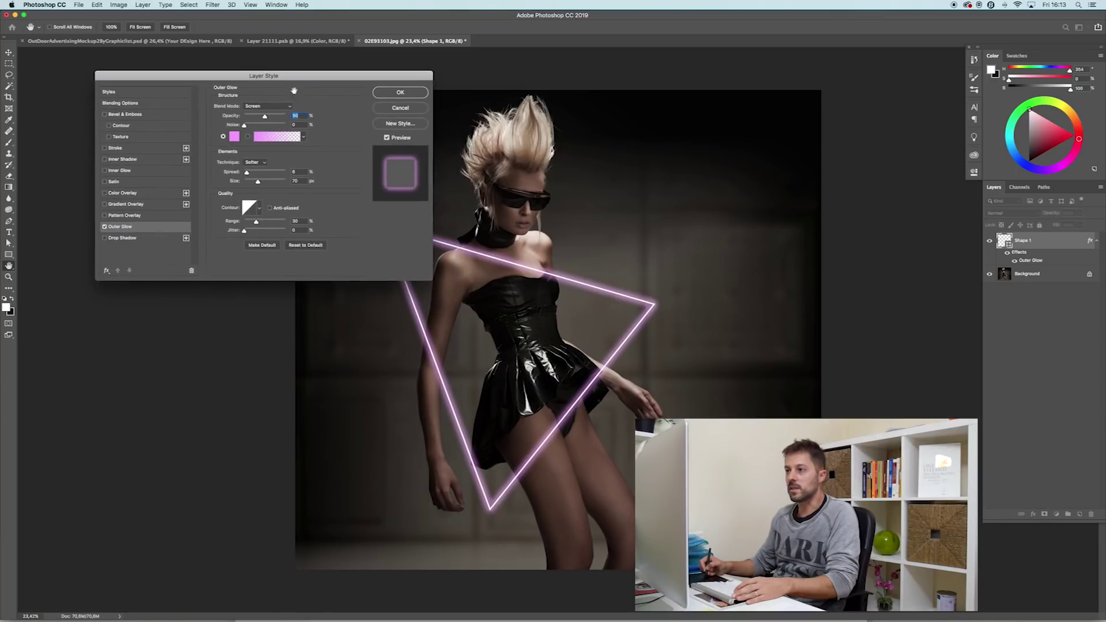
drag(505, 225, 698, 142)
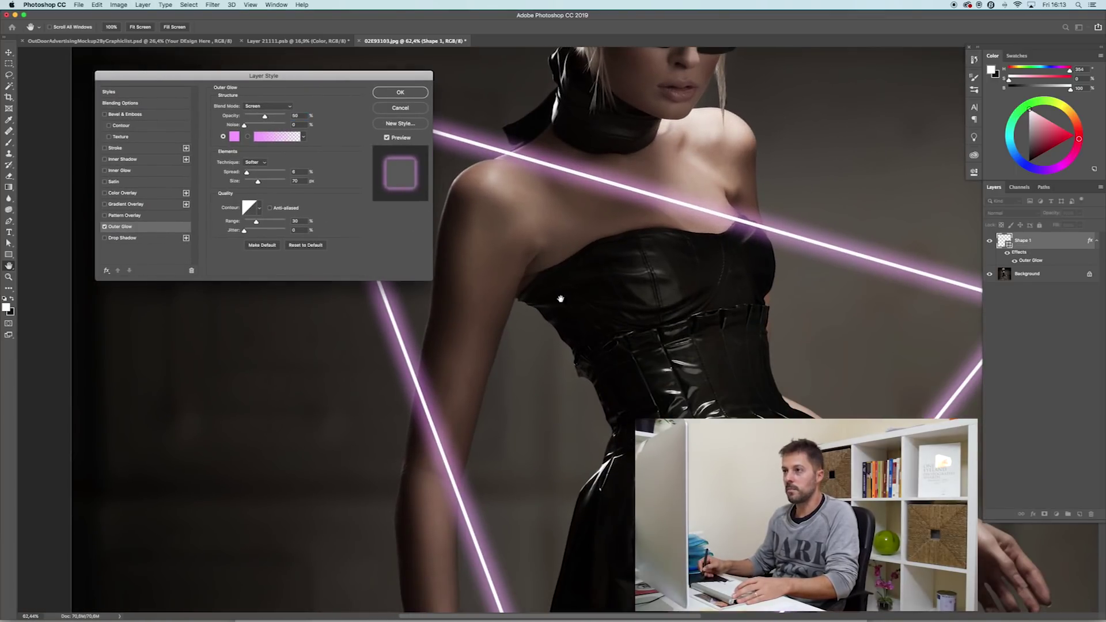
- Change the triangle's outer glow colour to warm yellow, lower its opacity slightly and apply the layer style
click(235, 137)
click(506, 68)
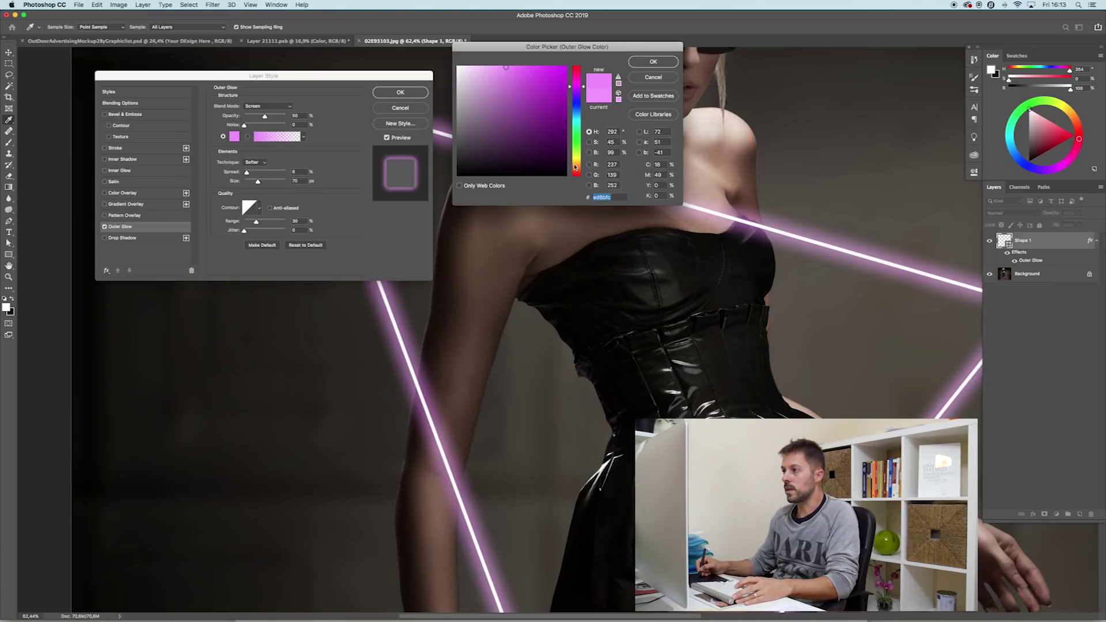
drag(574, 167, 574, 162)
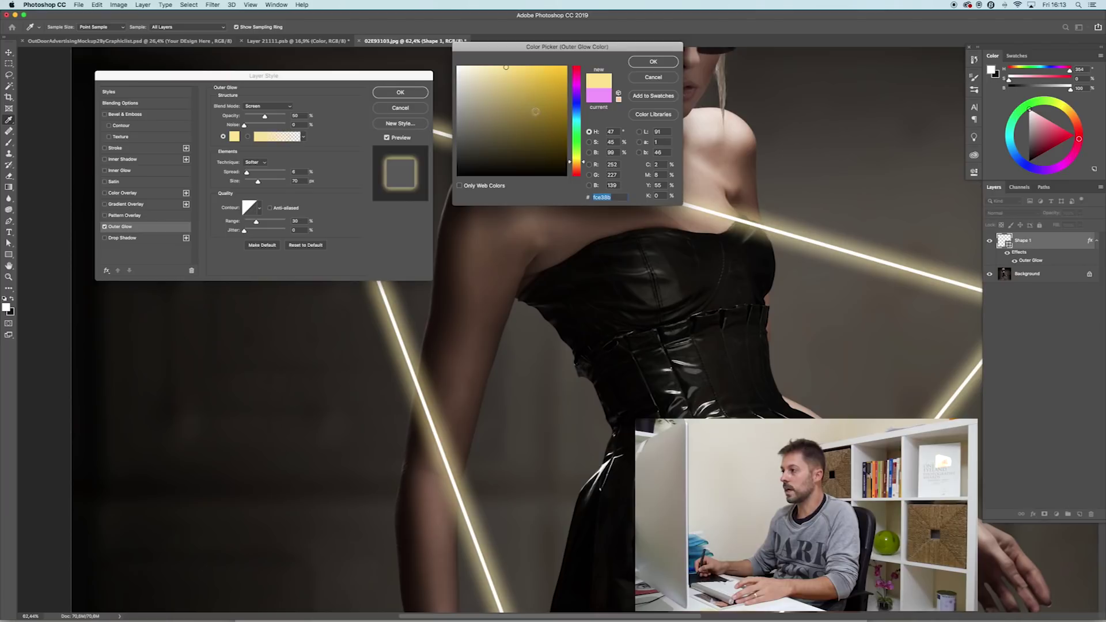
drag(529, 86, 514, 67)
key(Return)
drag(265, 117, 264, 117)
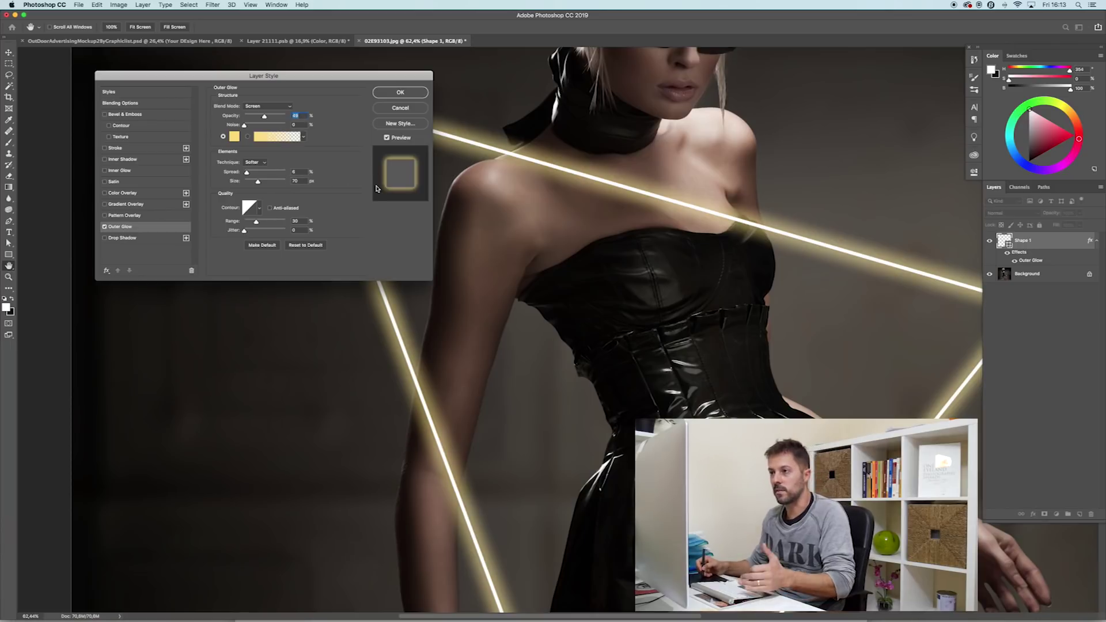
click(402, 93)
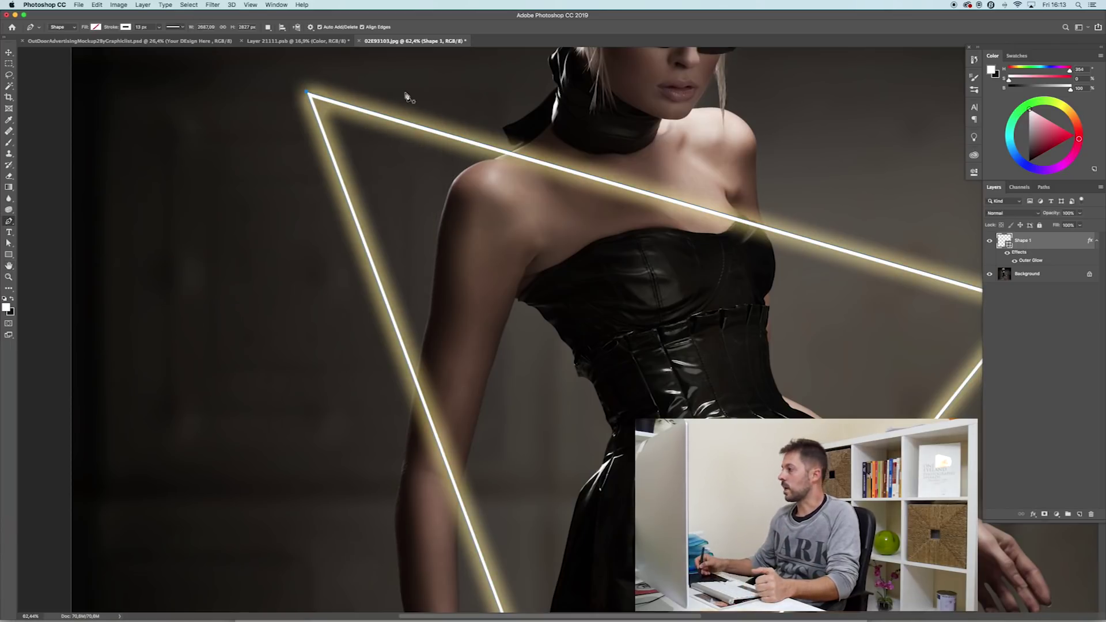
- Add an Inner Glow to the triangle layer and set its colour to pale yellow #ffea9f
double_click(1065, 243)
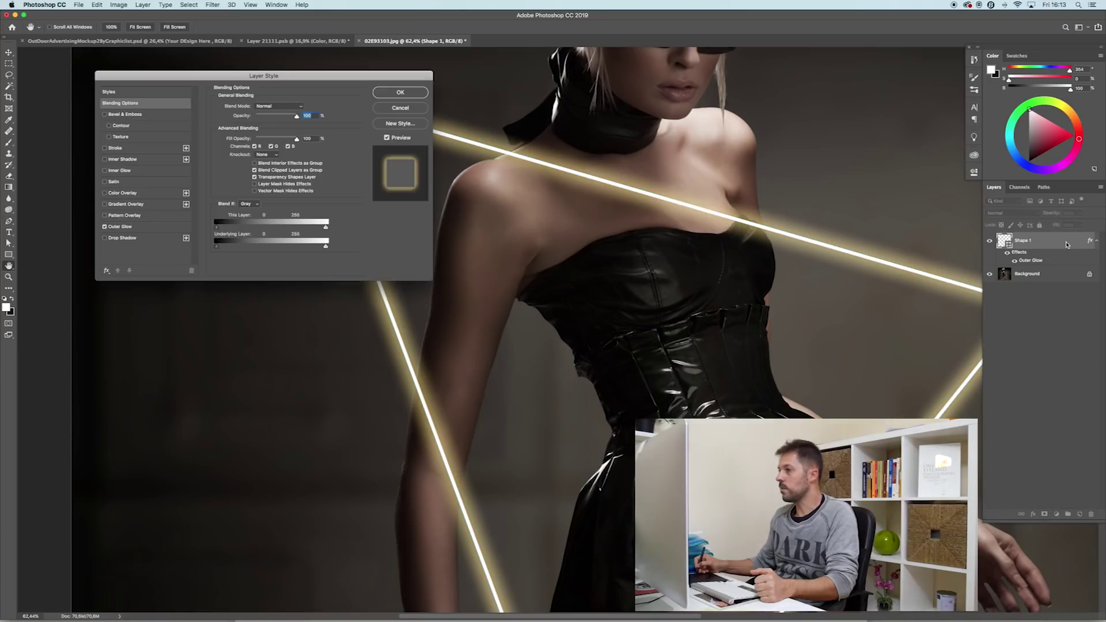
click(110, 171)
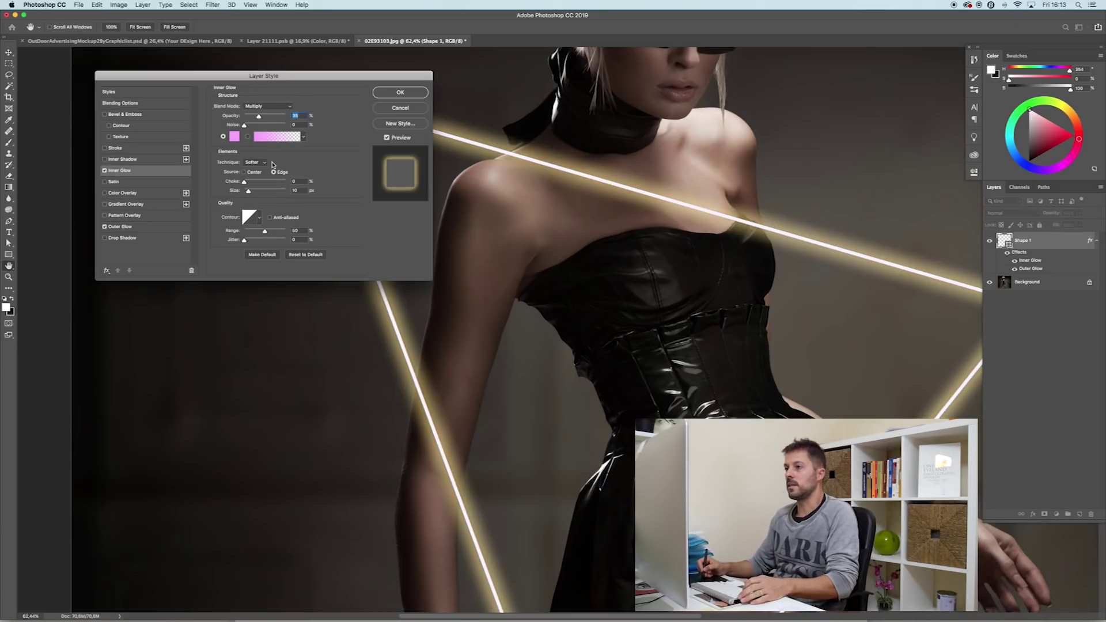
click(234, 136)
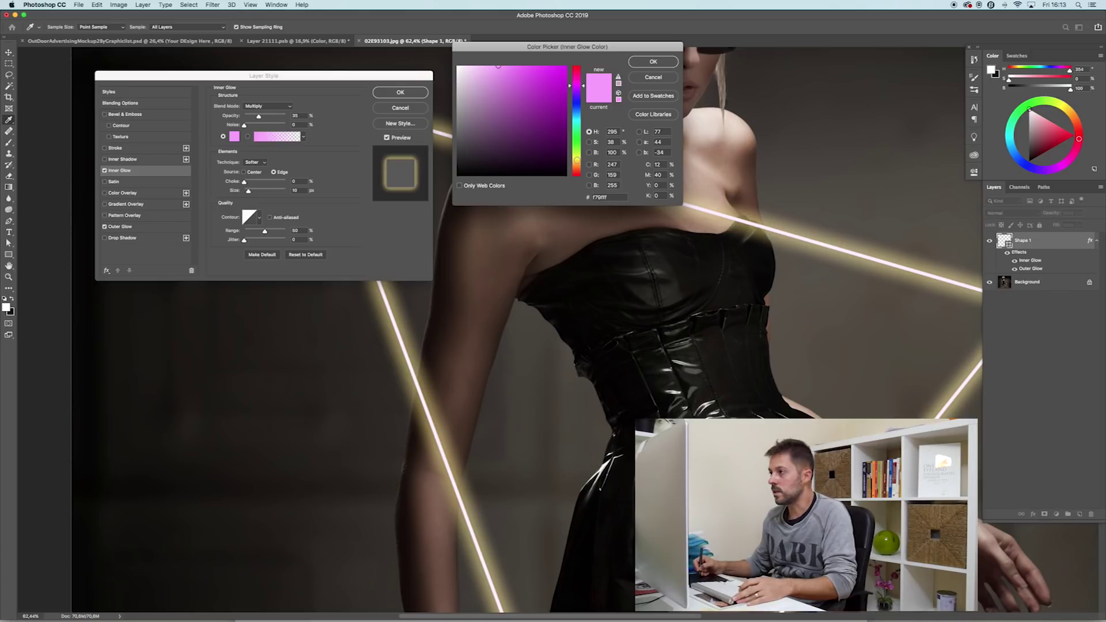
click(577, 163)
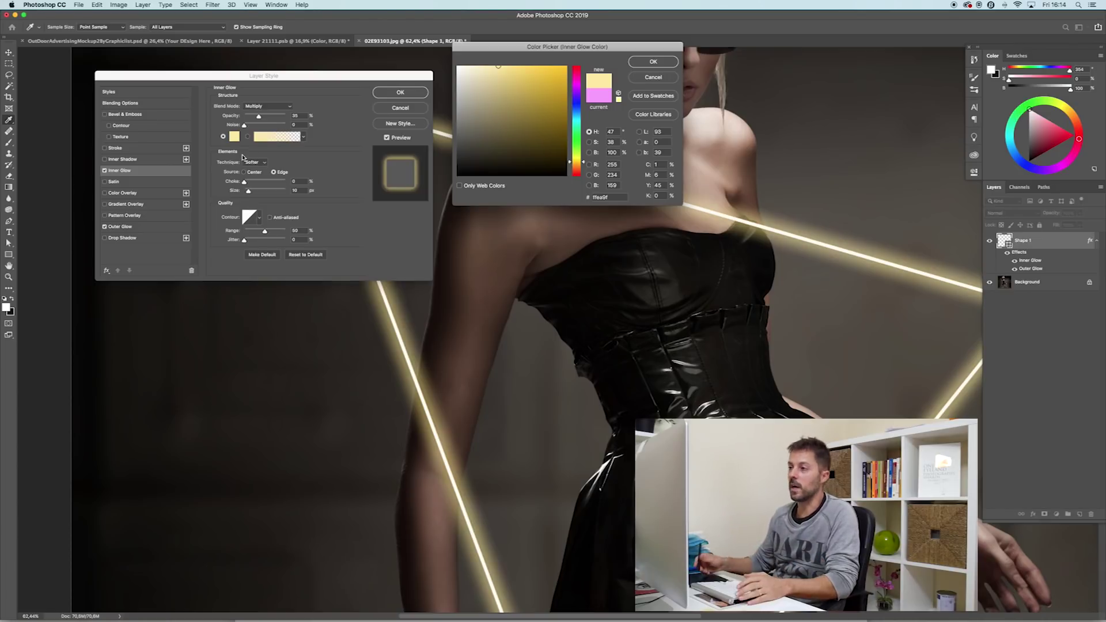
click(653, 62)
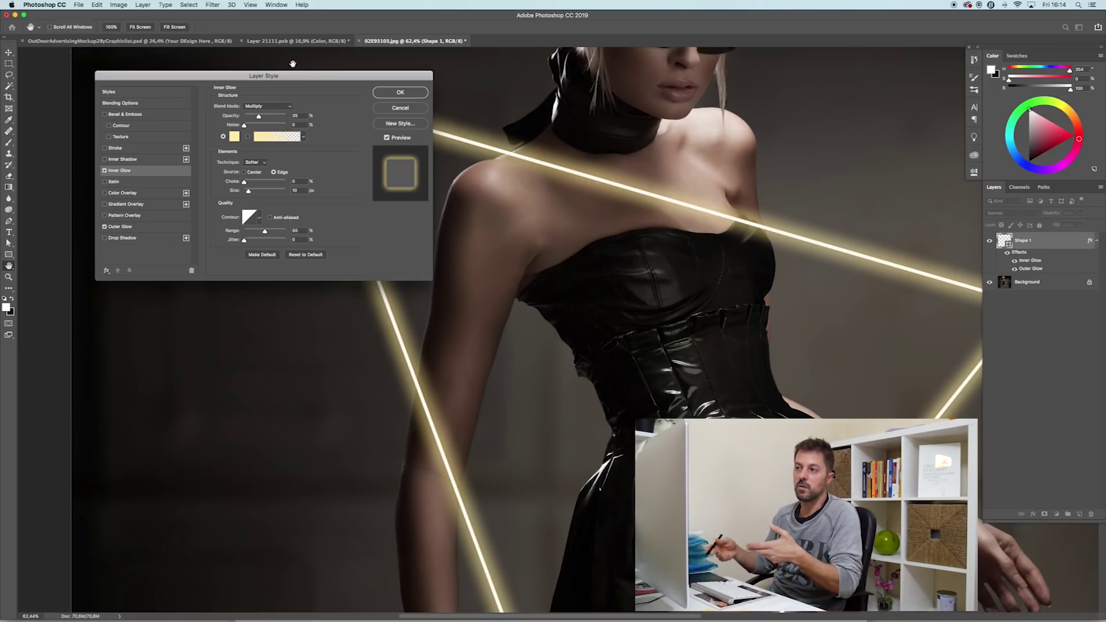
- Try the Screen blend mode on the inner glow, then restore Multiply
click(269, 106)
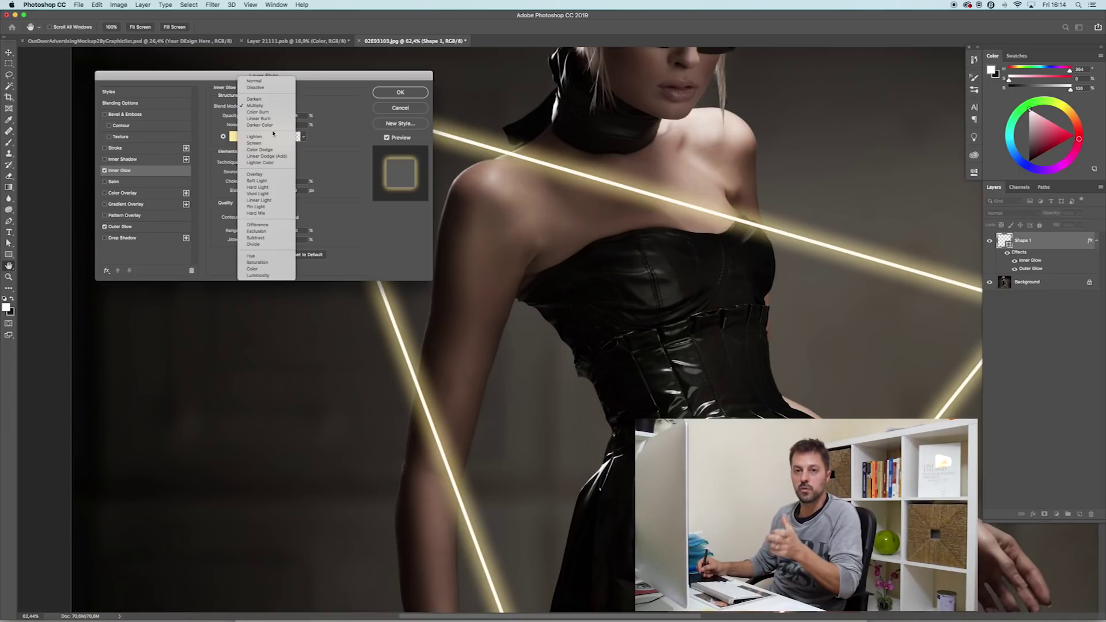
click(290, 143)
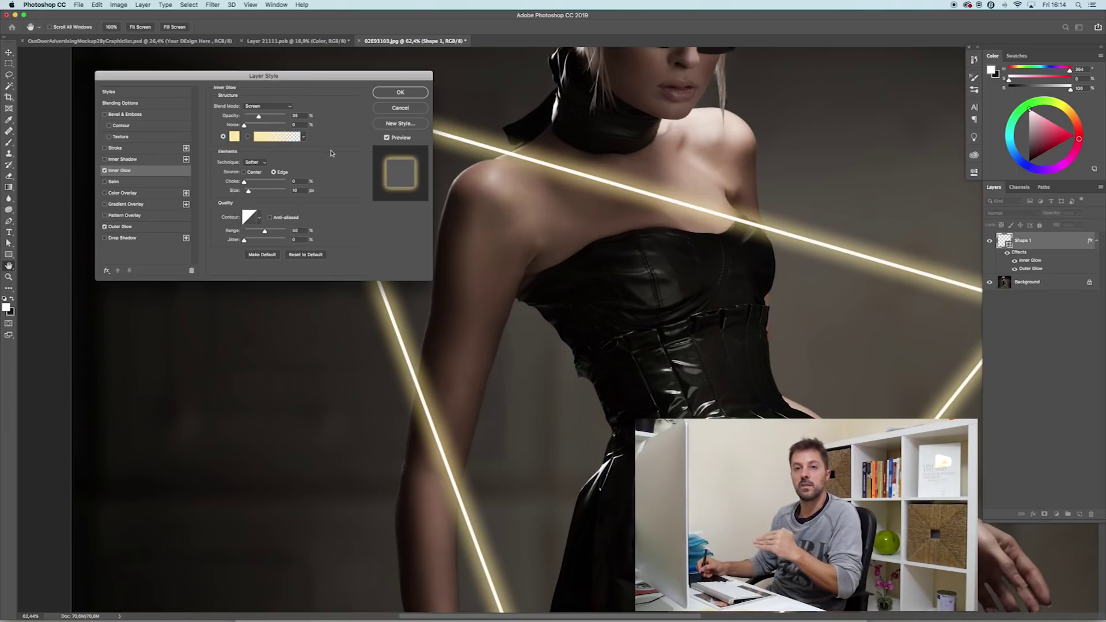
click(259, 108)
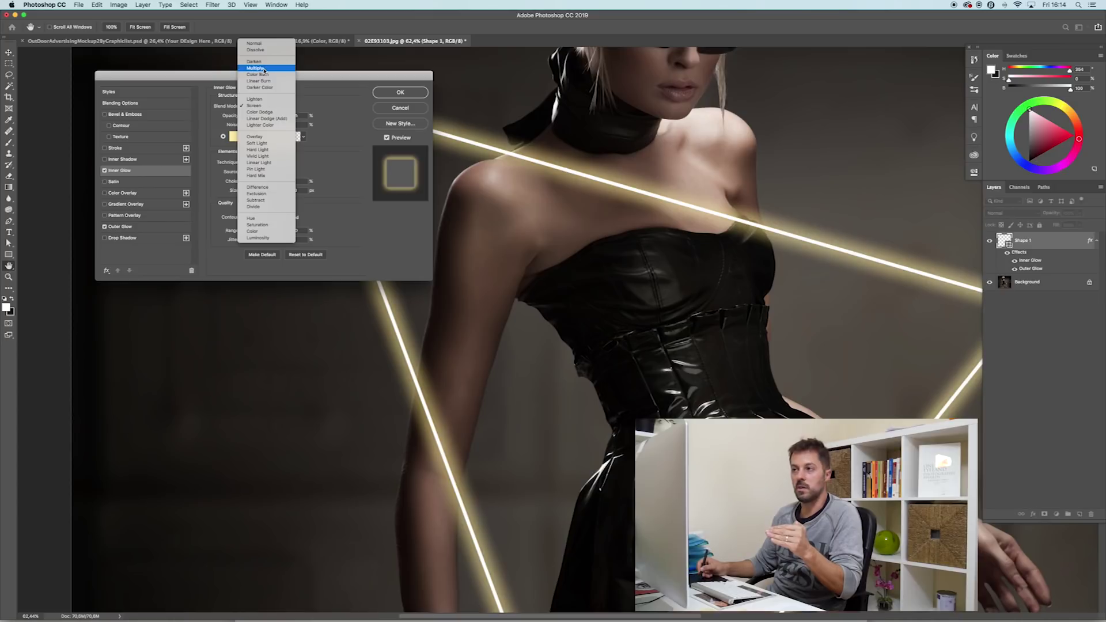
click(265, 68)
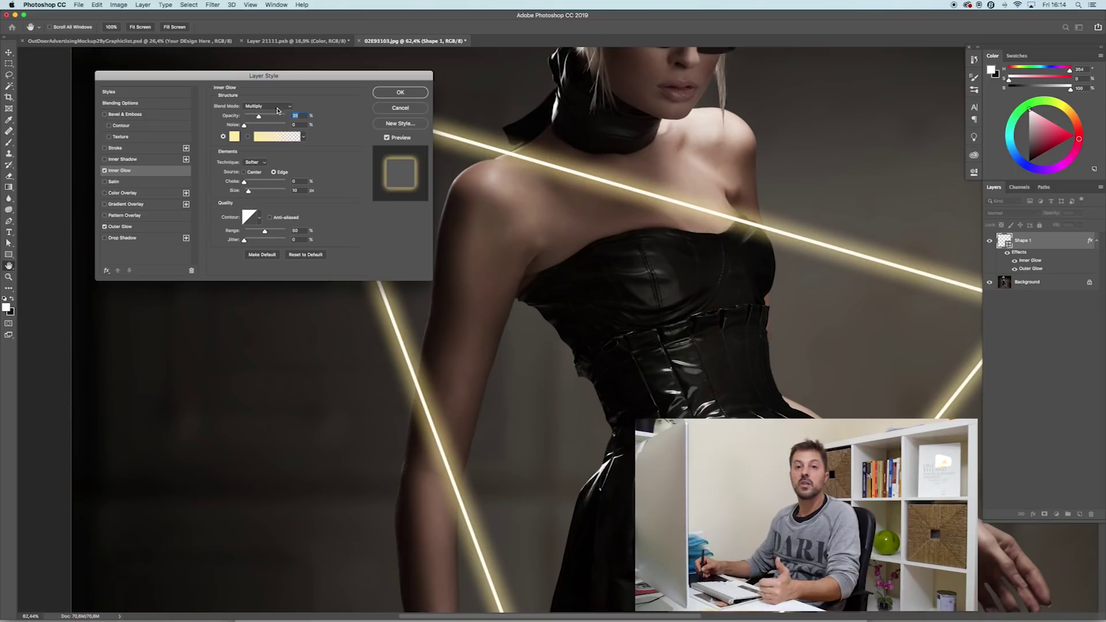
- Apply the inner glow and convert the triangle's shape layer to a smart object
click(400, 92)
key(p)
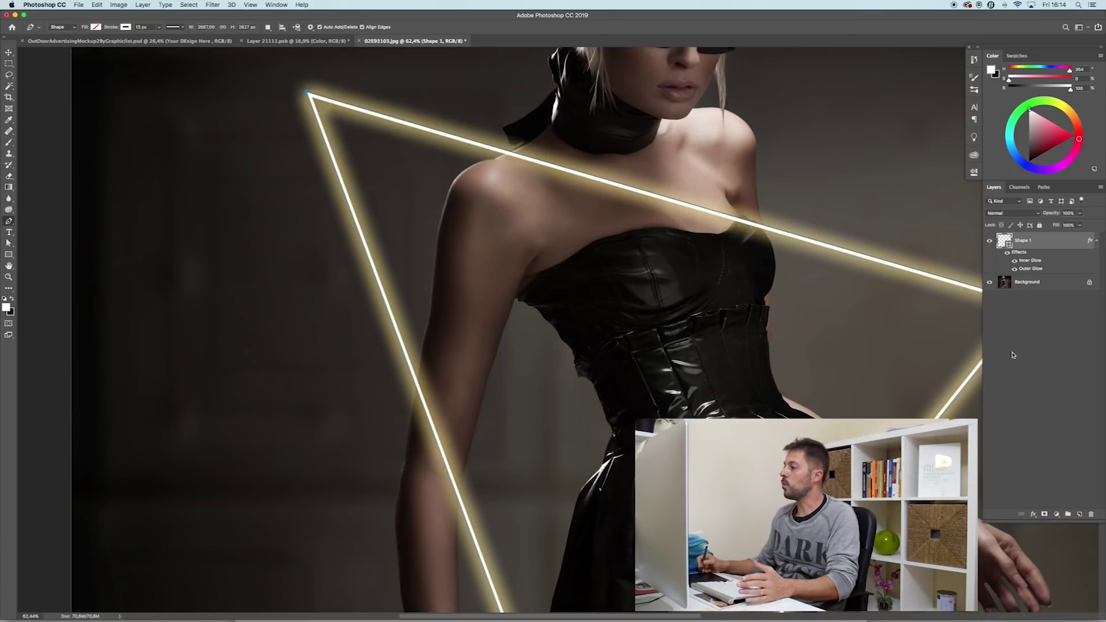
click(1037, 352)
right_click(1065, 240)
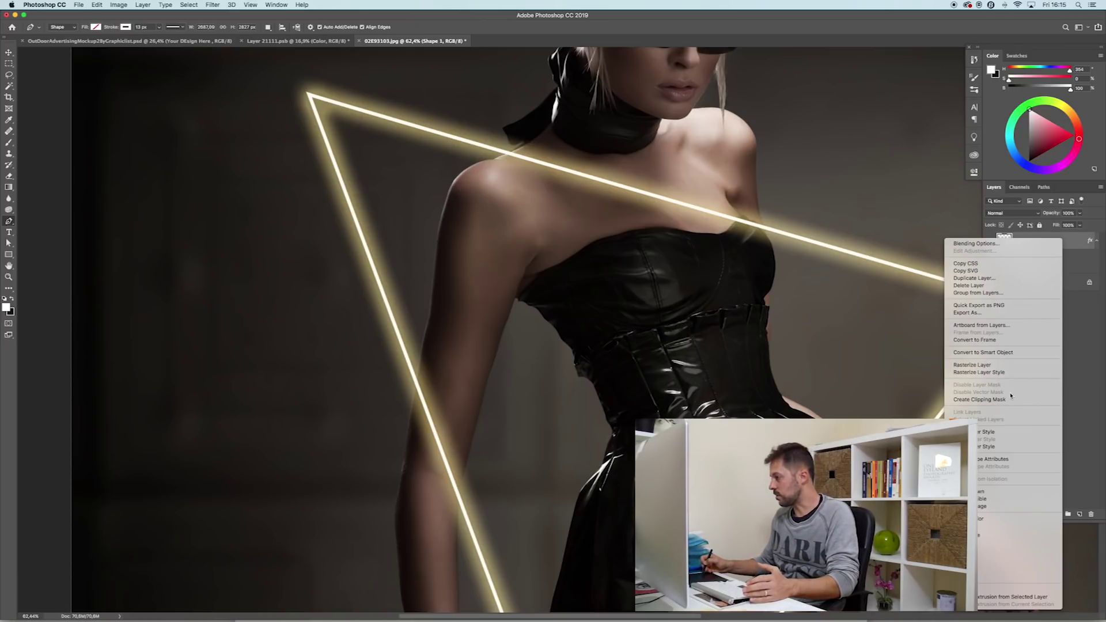
click(1011, 355)
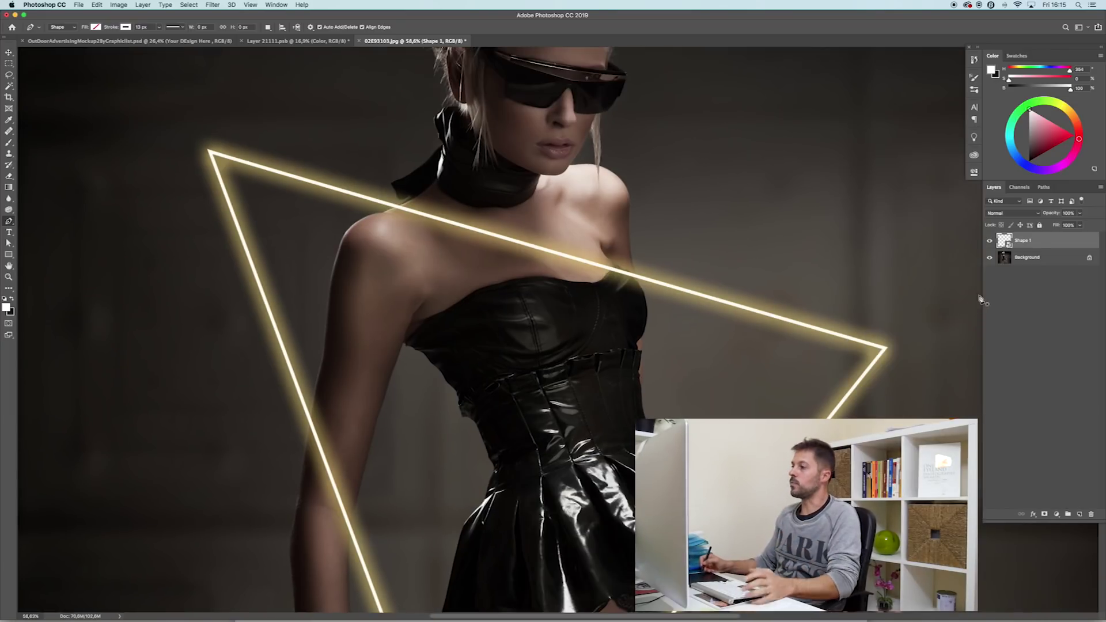
- Add a layer mask to the triangle layer and set the Brush tool's opacity to 100%
click(1044, 514)
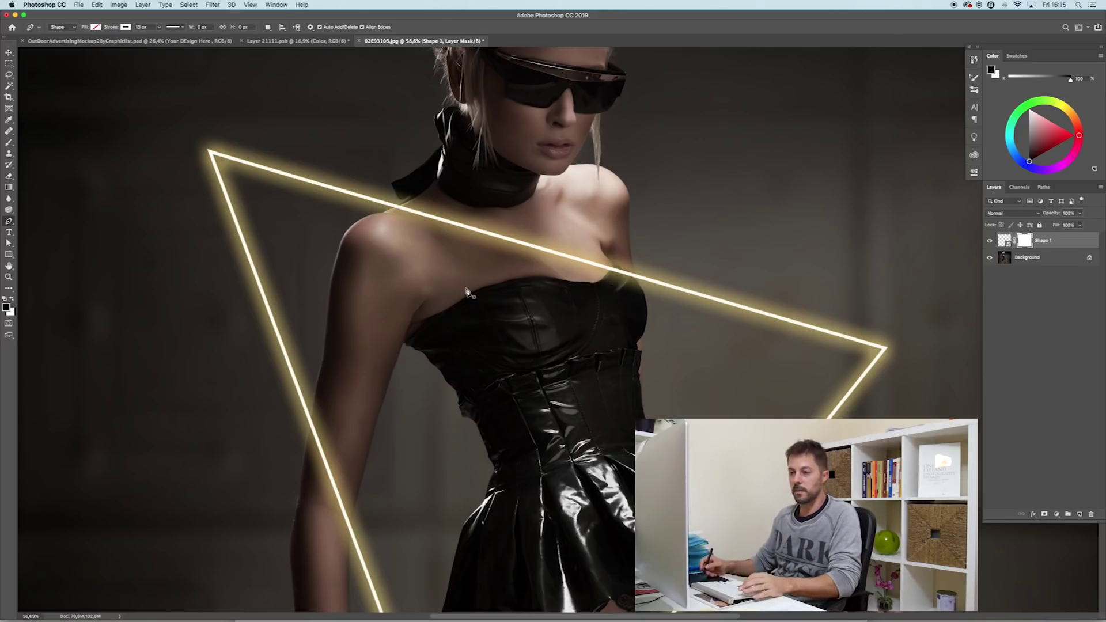
click(9, 143)
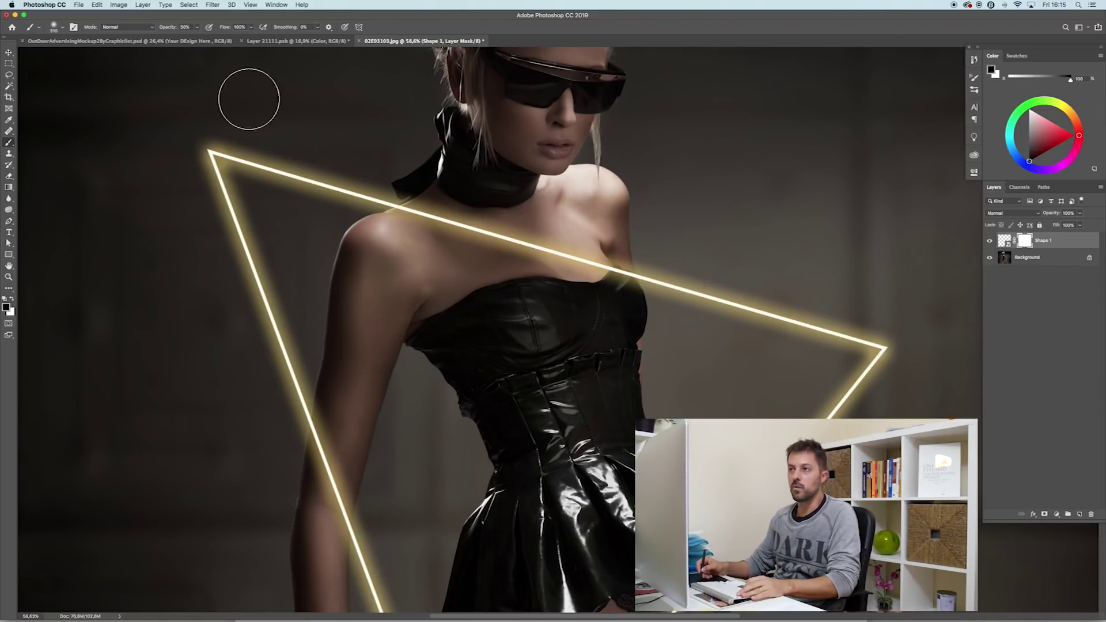
click(196, 27)
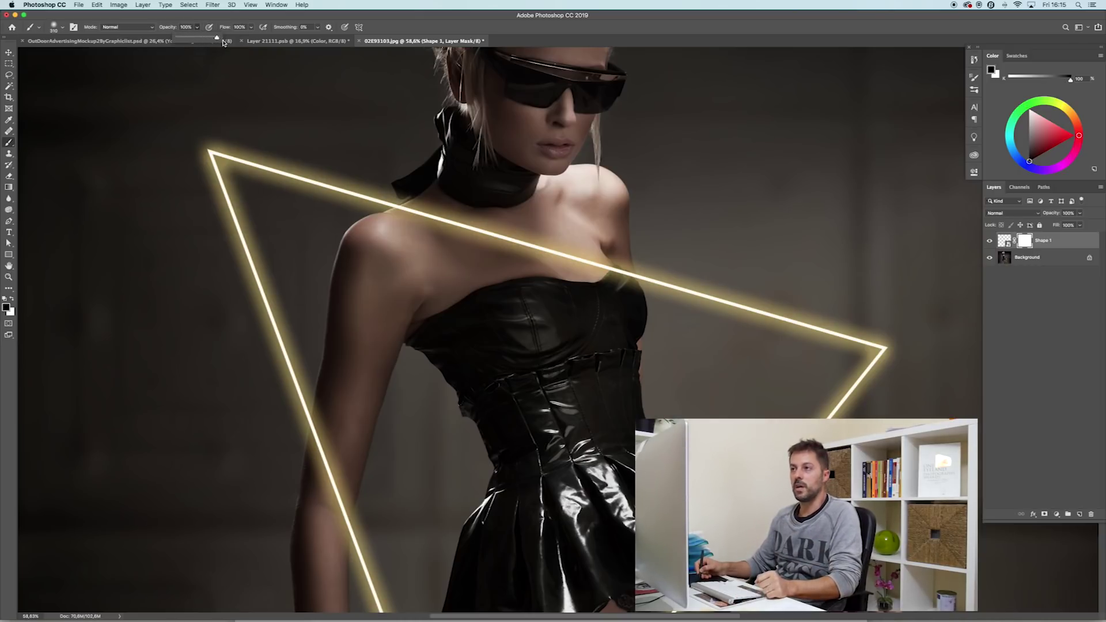
- Paint black on the triangle's layer mask to hide its upper line across the model's shoulder, chest and bodice
drag(457, 227, 406, 218)
scroll(410, 221, up, 5)
mouse_move(411, 202)
mouse_down()
mouse_move(489, 192)
mouse_move(452, 222)
mouse_move(425, 197)
mouse_move(543, 210)
mouse_move(540, 253)
mouse_move(592, 283)
mouse_move(666, 227)
mouse_move(732, 237)
mouse_move(746, 263)
mouse_up()
drag(720, 325, 548, 269)
drag(621, 308, 606, 308)
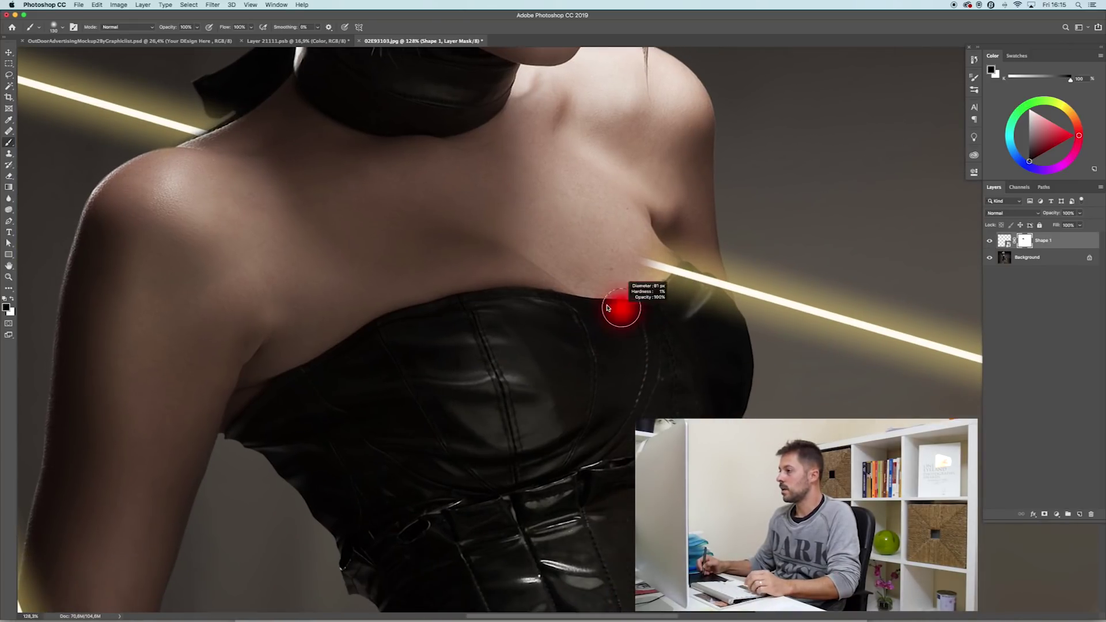
drag(639, 269, 687, 279)
drag(711, 331, 706, 331)
mouse_move(704, 301)
mouse_down()
mouse_move(704, 280)
mouse_move(699, 299)
mouse_move(714, 309)
mouse_move(769, 294)
mouse_up()
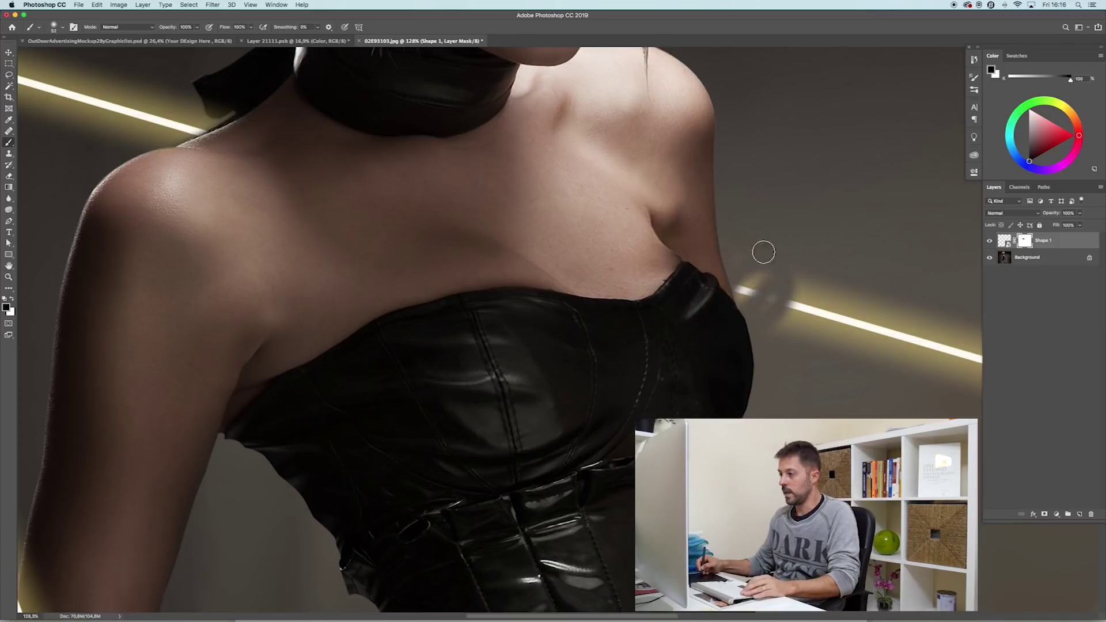
- Refine the mask beside the model's arm, restoring the line over the background with white and cleaning the body edge with black
mouse_move(764, 251)
mouse_down()
mouse_move(739, 324)
mouse_move(800, 316)
mouse_move(852, 256)
mouse_move(730, 288)
mouse_move(847, 283)
mouse_move(775, 297)
mouse_move(758, 329)
mouse_move(792, 302)
mouse_move(752, 315)
mouse_move(743, 266)
mouse_move(741, 279)
mouse_move(766, 282)
mouse_up()
key(x)
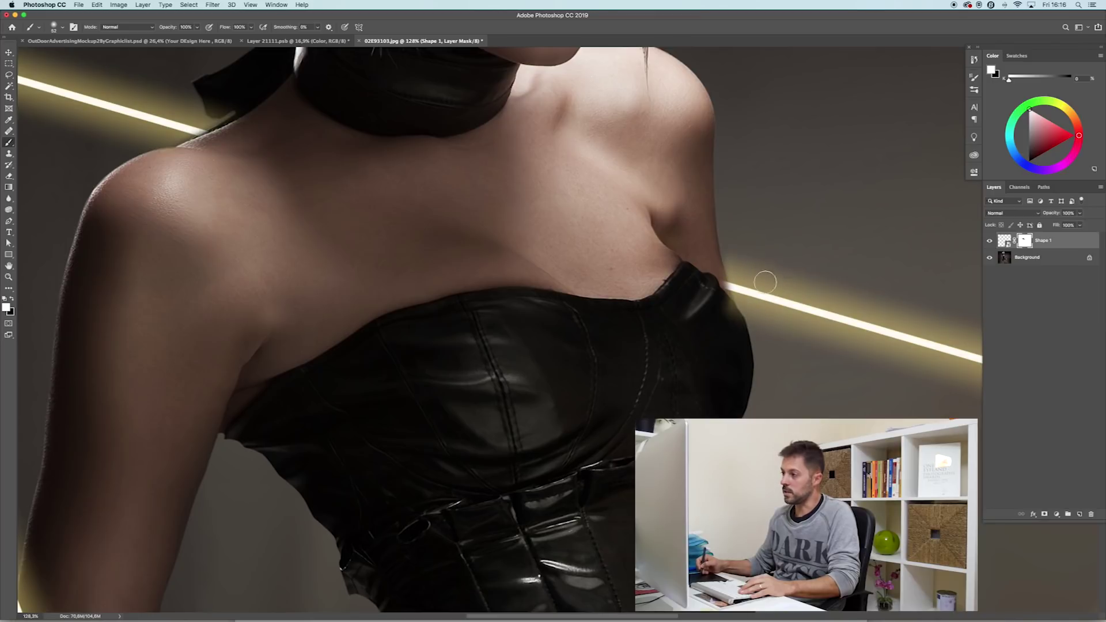
key(x)
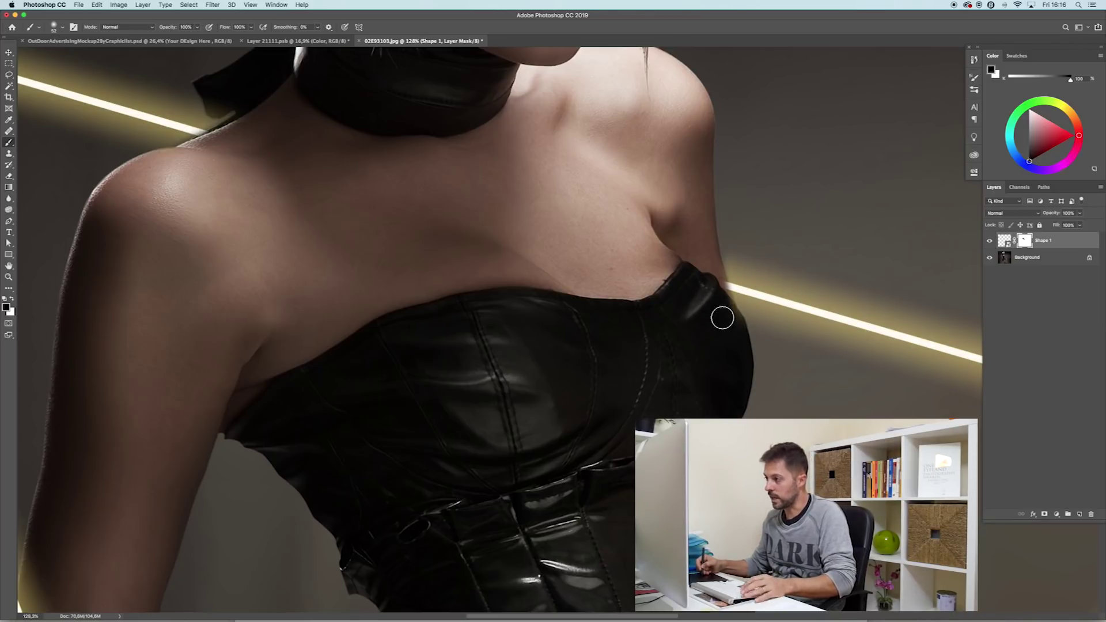
mouse_move(723, 318)
mouse_down()
mouse_move(715, 274)
mouse_move(713, 313)
mouse_up()
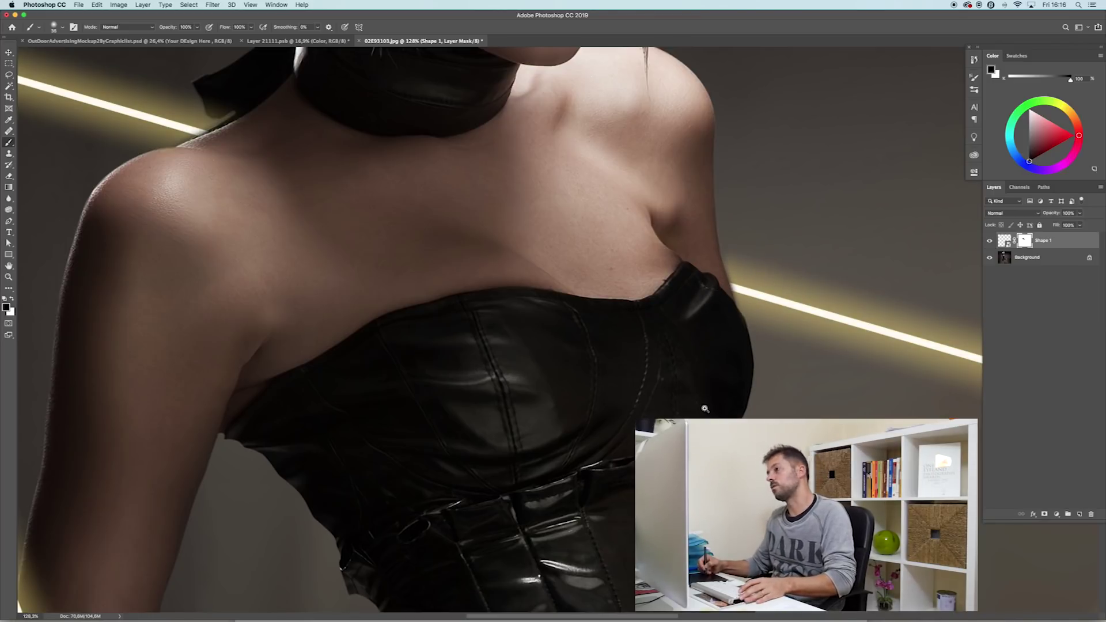
drag(705, 409, 708, 351)
drag(484, 252, 677, 524)
drag(346, 169, 511, 342)
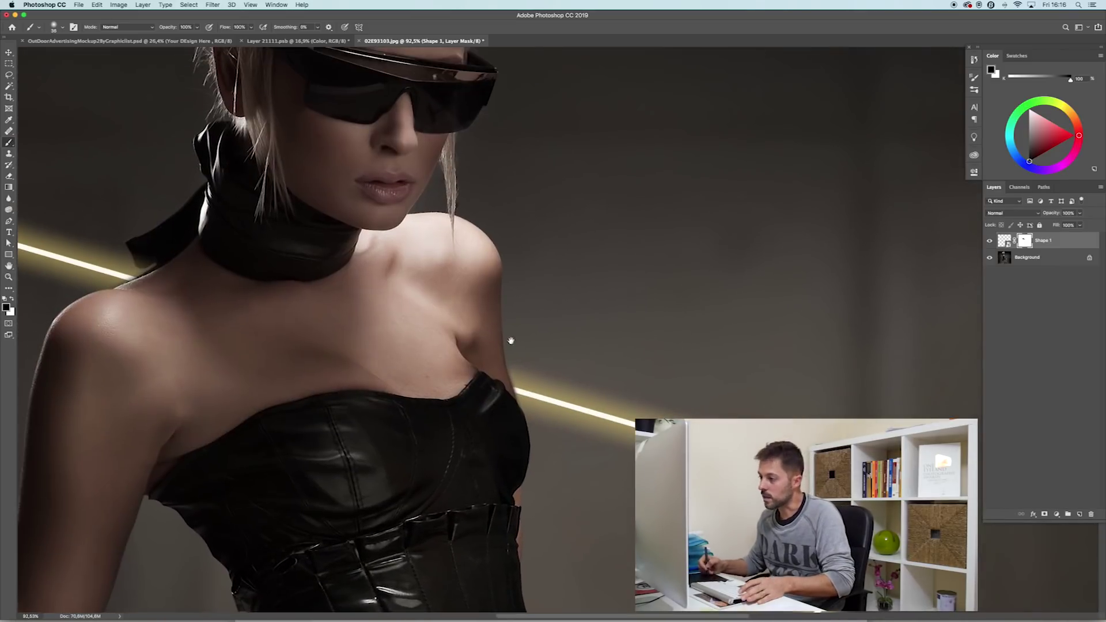
drag(519, 391, 526, 353)
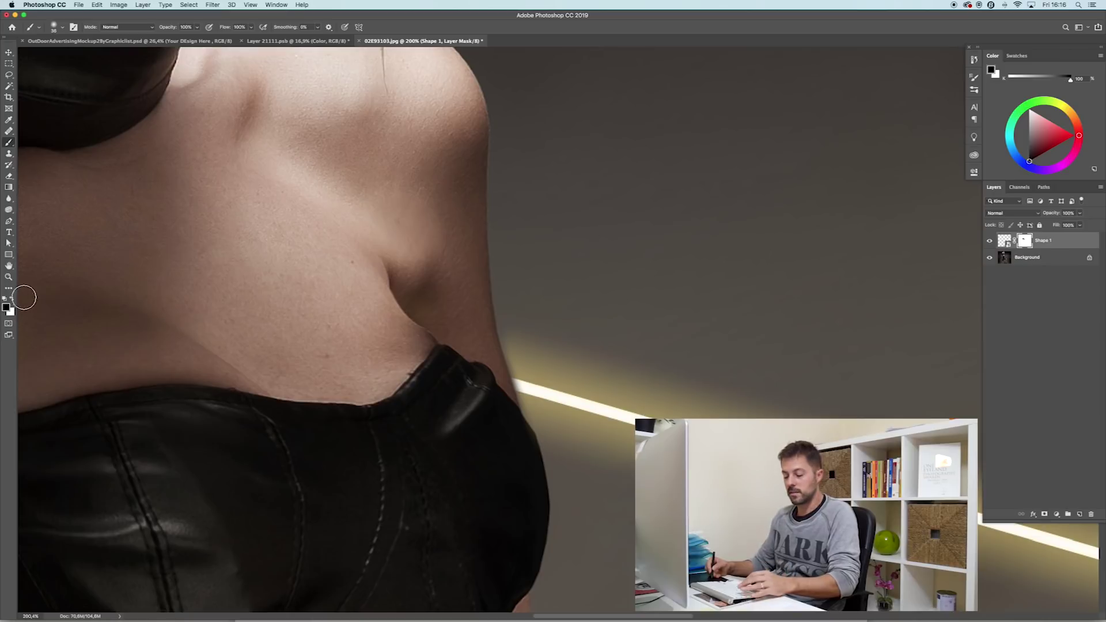
key(x)
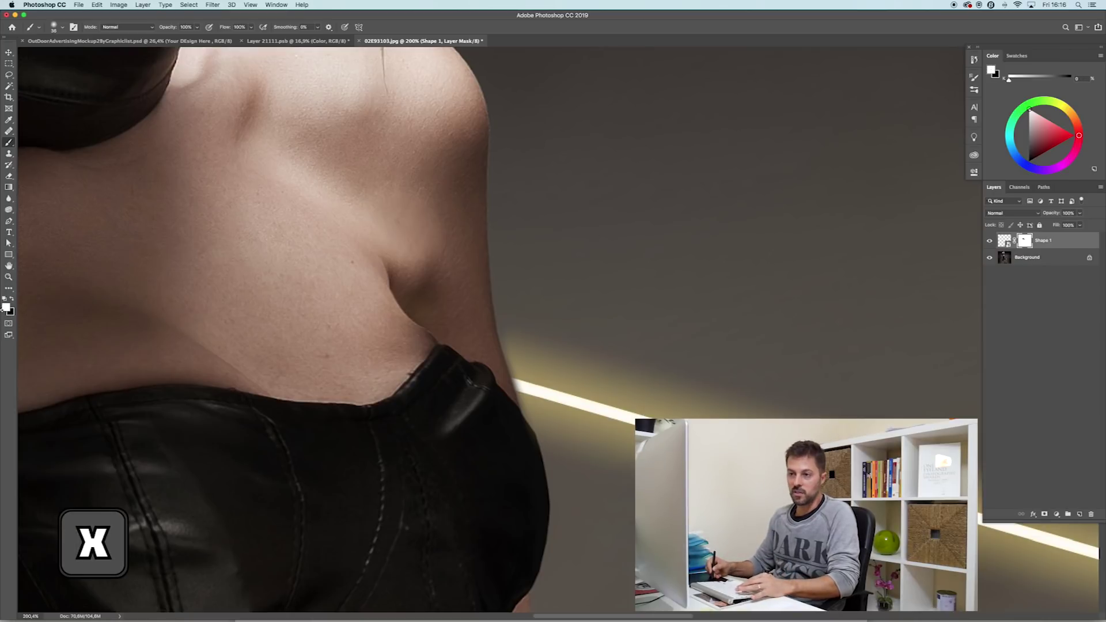
key(x)
key(x)
key(x)
key(x)
key(x)
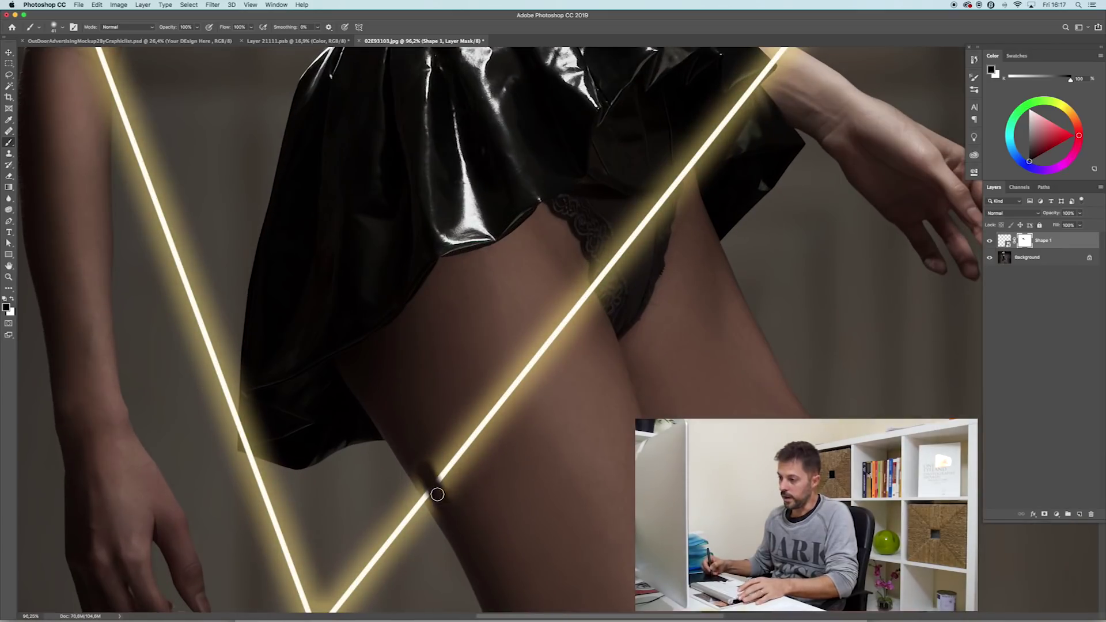
- Paint black on the mask to hide the triangle's lower diagonal line across the model's thighs, skirt and forearm
mouse_move(437, 494)
mouse_down()
mouse_move(442, 477)
mouse_move(492, 478)
mouse_up()
mouse_move(447, 475)
mouse_down()
mouse_move(516, 397)
mouse_move(628, 233)
mouse_up()
drag(629, 211, 555, 447)
drag(610, 432, 576, 432)
mouse_move(612, 429)
mouse_down()
mouse_move(620, 395)
mouse_move(662, 369)
mouse_move(664, 314)
mouse_up()
scroll(720, 300, down, 6)
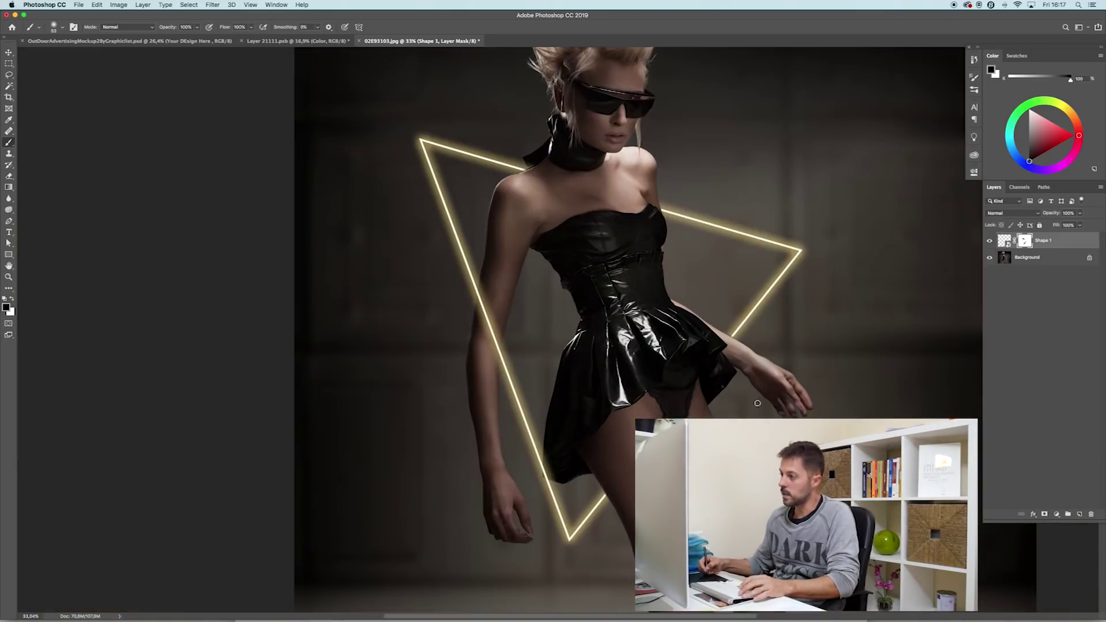
scroll(647, 306, up, 3)
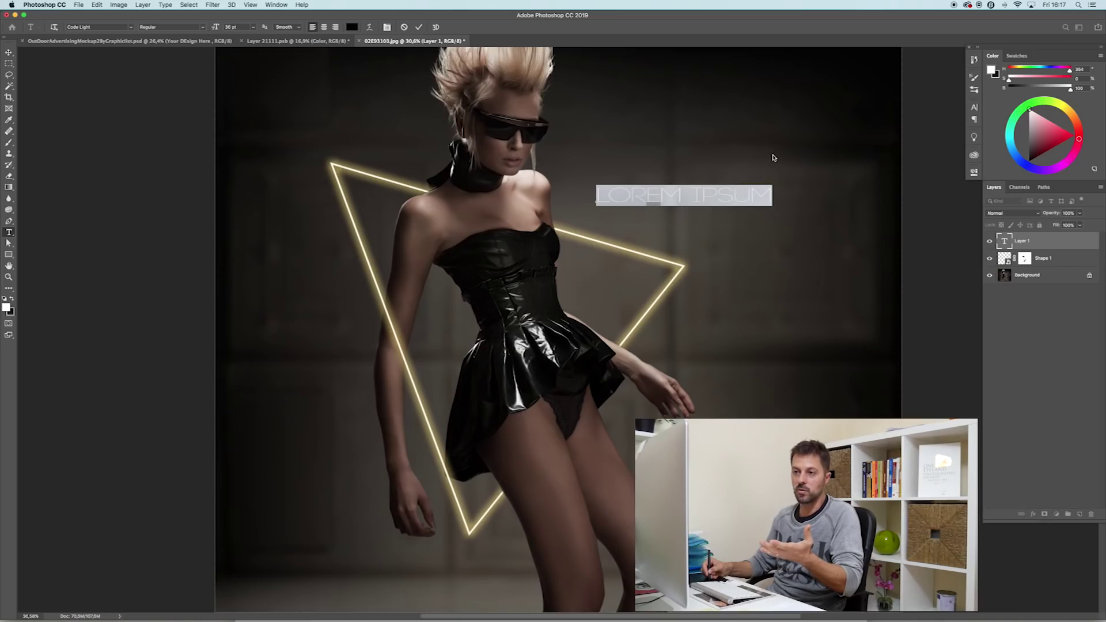
- Enter the text NEON beside the model and set its colour to near-white #fcfcfc
text(N)
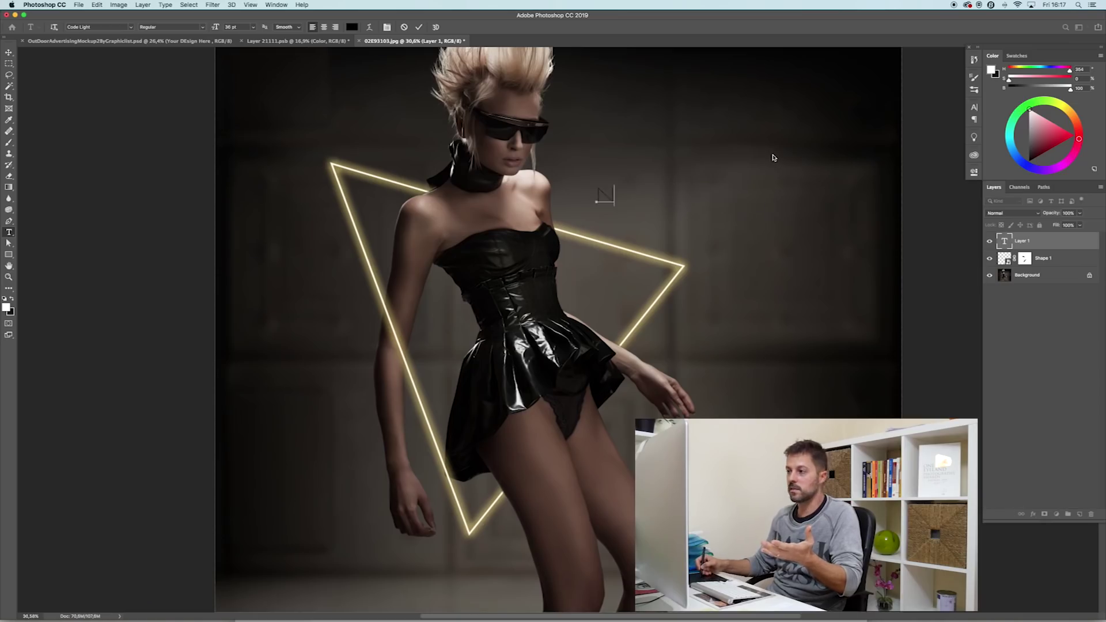
text(EON)
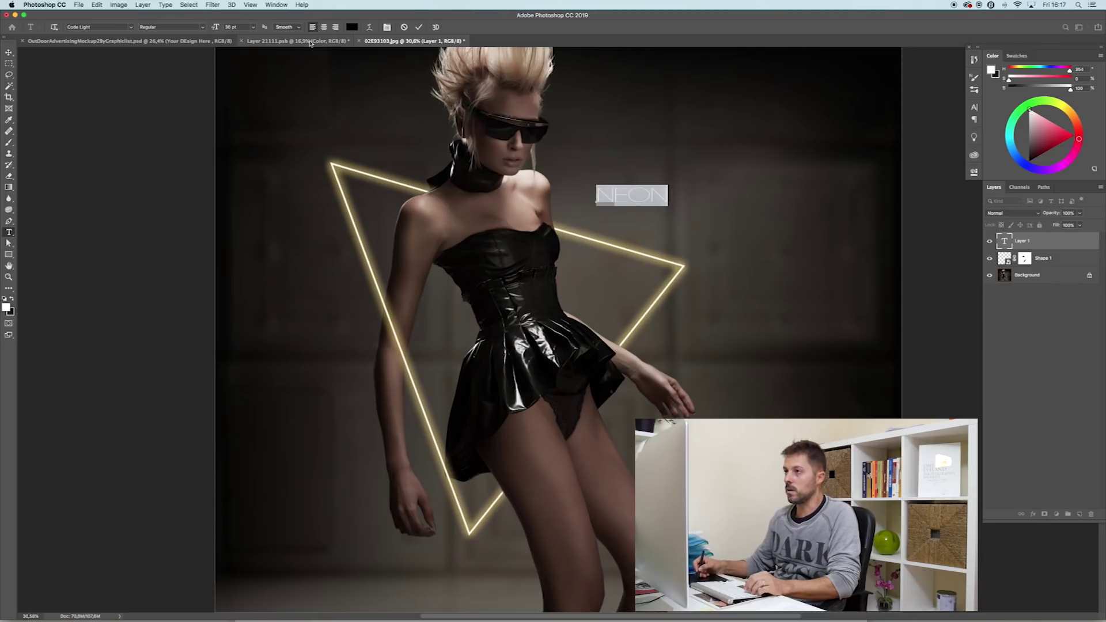
click(351, 28)
click(187, 134)
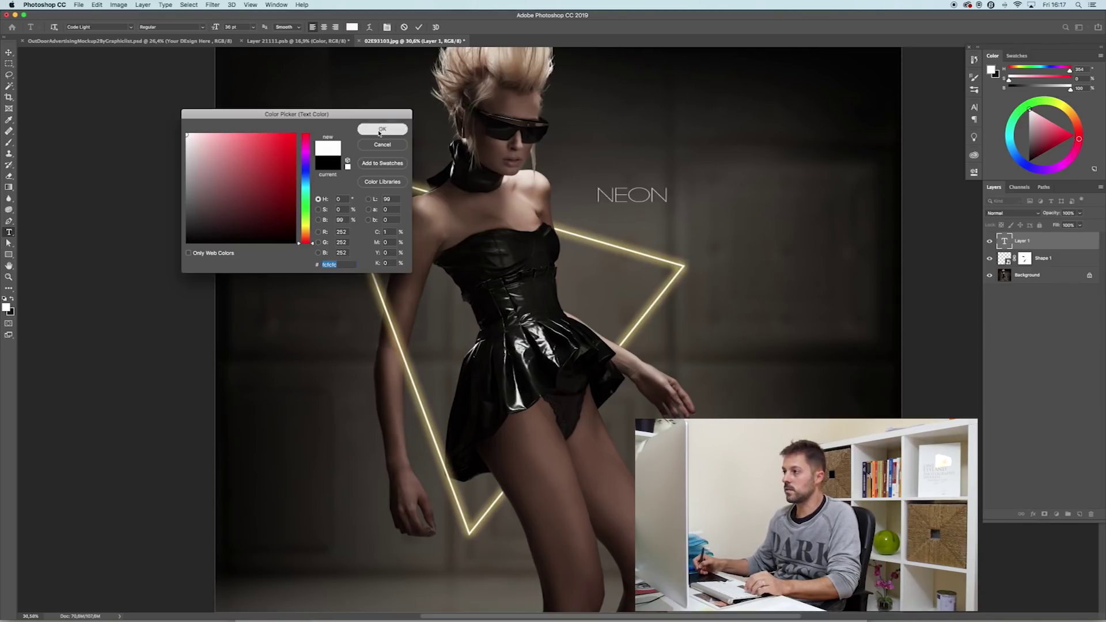
click(380, 129)
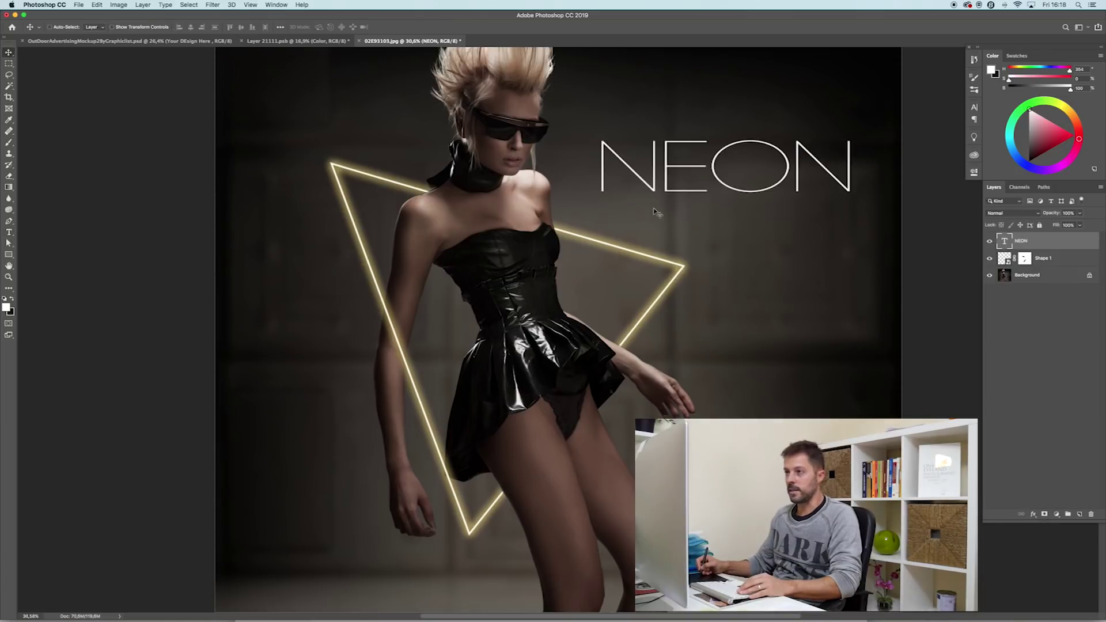
- Move the NEON text over the model and rotate it to run diagonally upward across her thighs and hand
drag(678, 229, 520, 403)
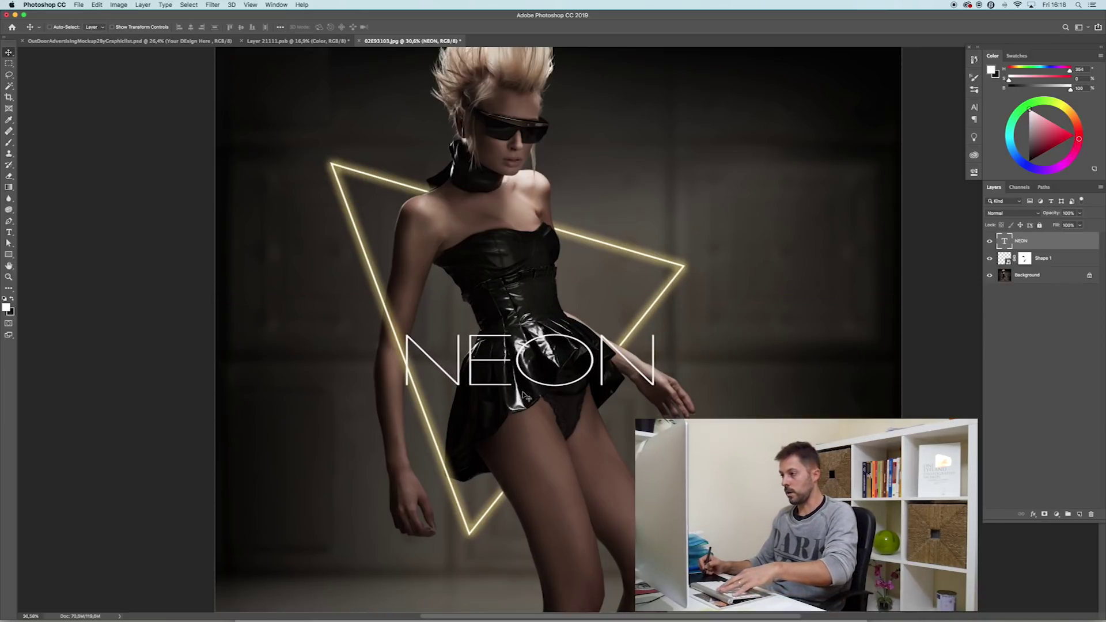
key(ctrl+t)
drag(681, 318, 634, 262)
drag(558, 370, 616, 447)
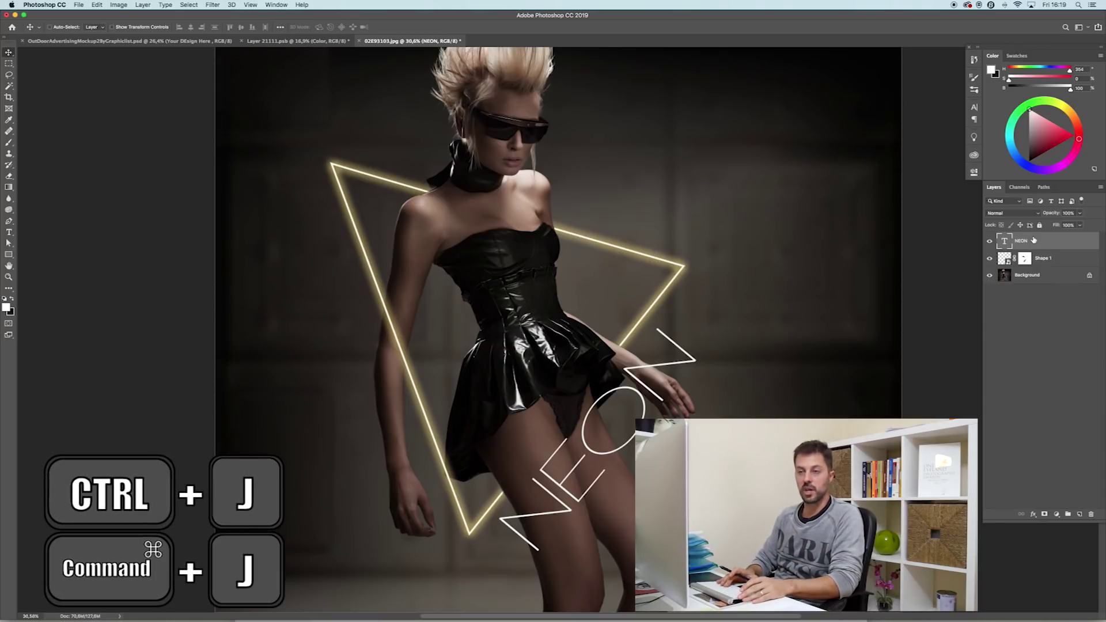
- Duplicate the NEON text layer and rasterize the copy
key(super+j)
right_click(1058, 243)
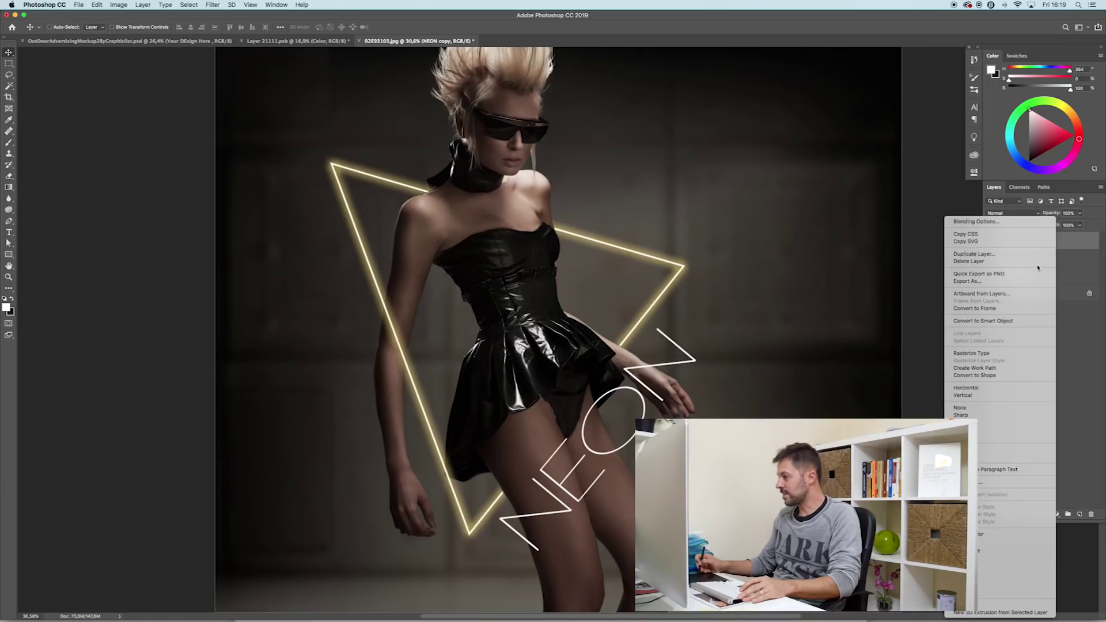
click(1021, 353)
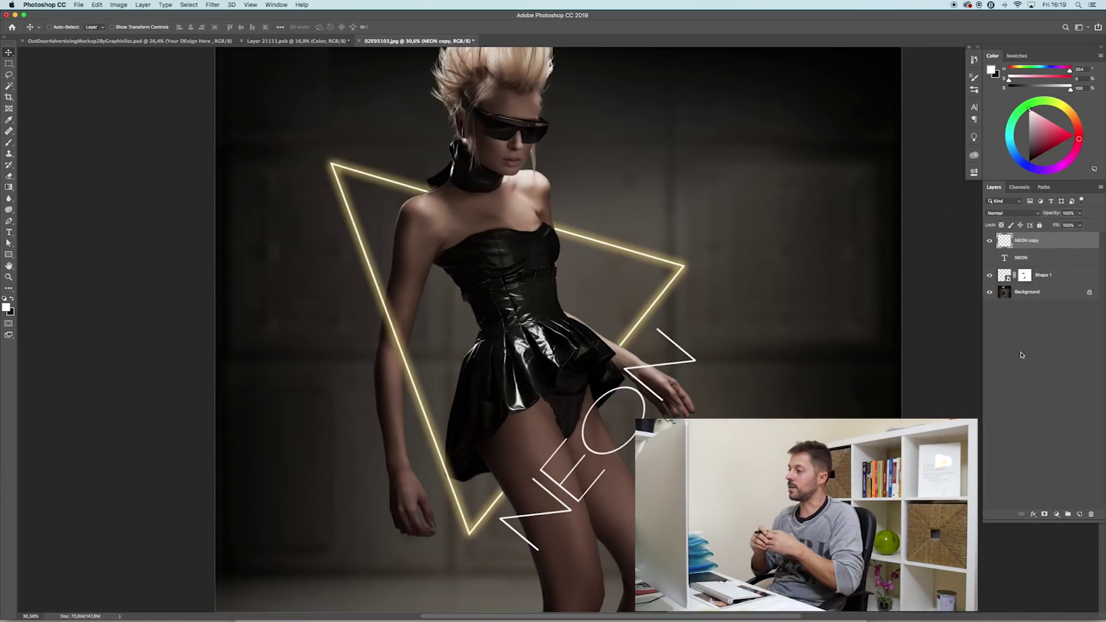
- Add an Outer Glow to the NEON copy layer and change its colour from yellow to light cyan
double_click(1074, 245)
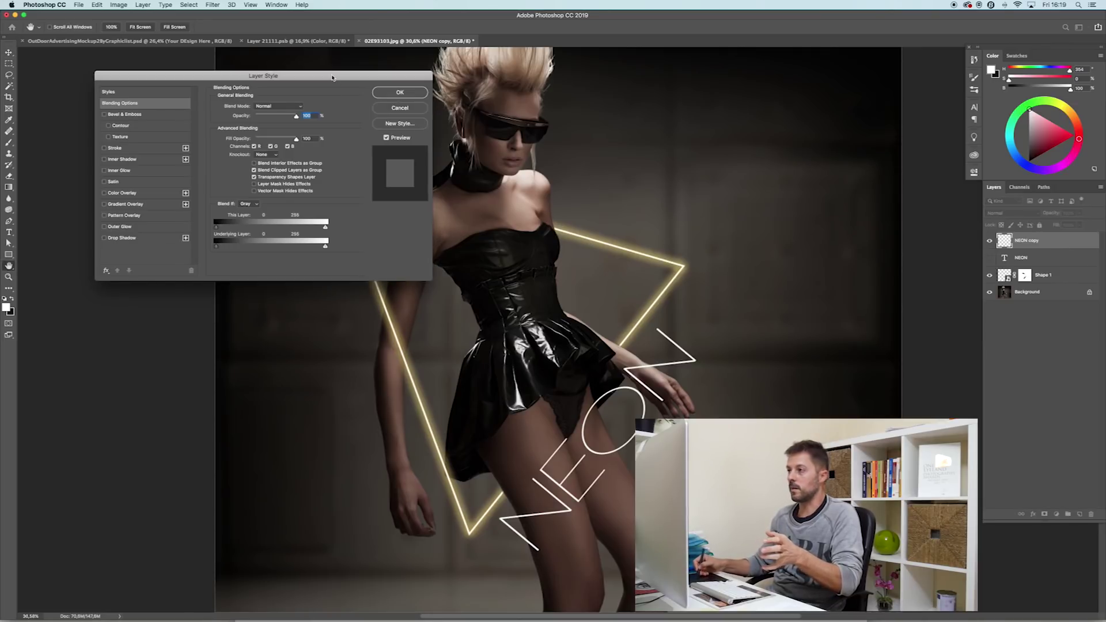
drag(323, 76, 856, 71)
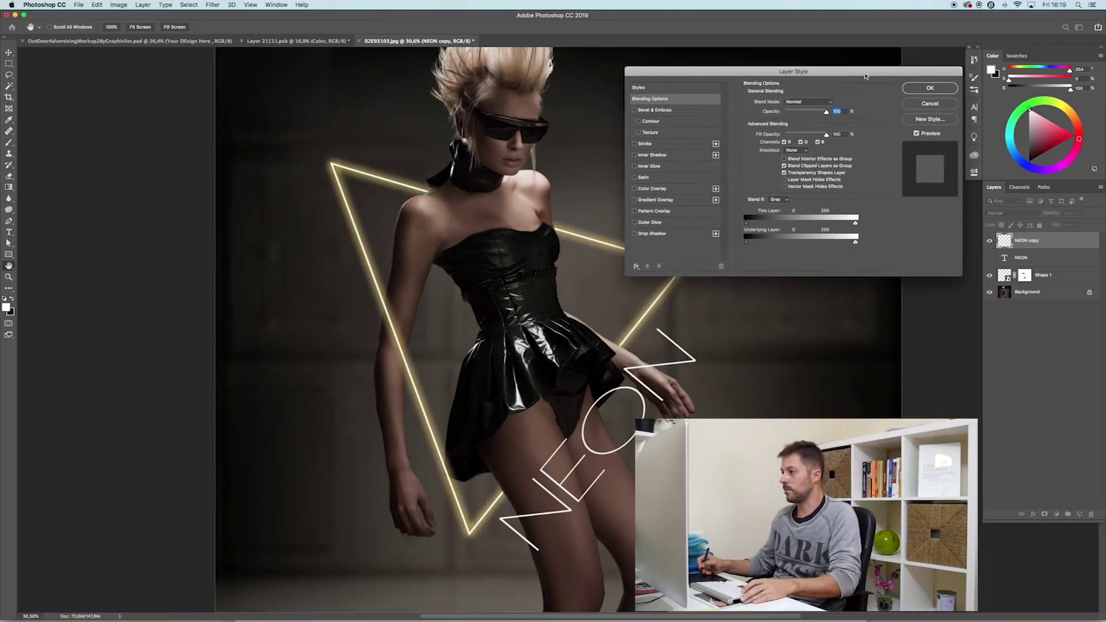
click(648, 223)
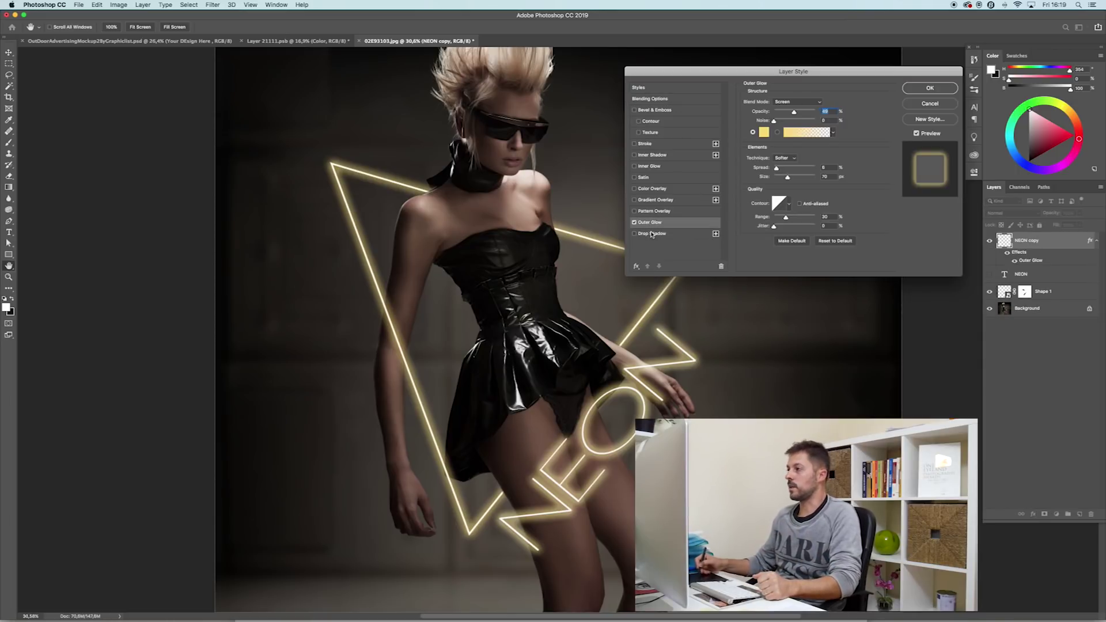
click(764, 132)
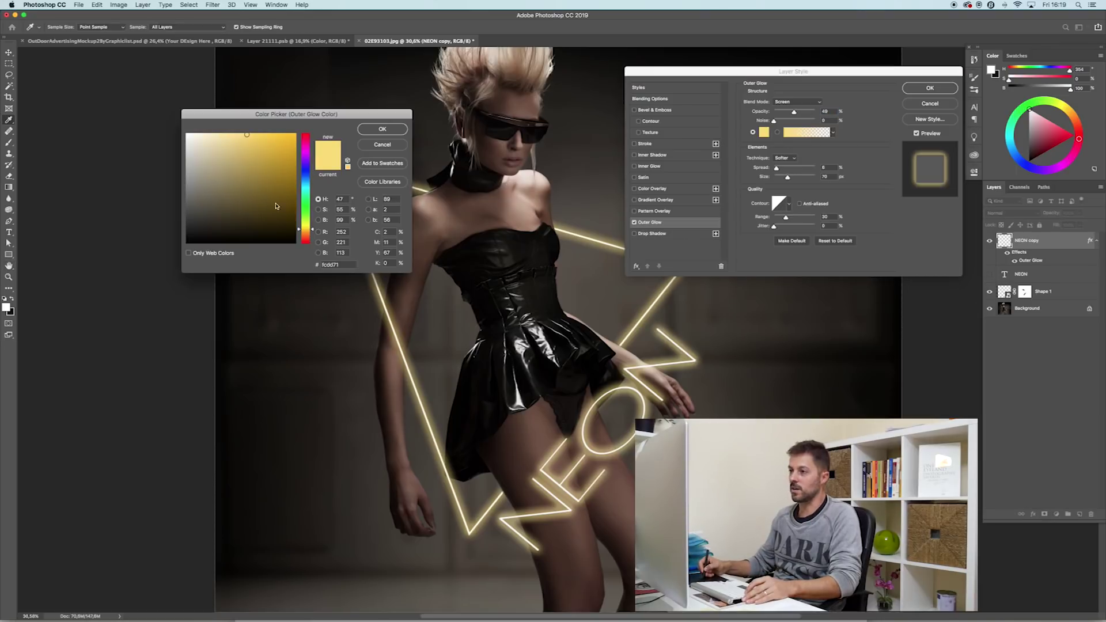
click(305, 190)
key(Return)
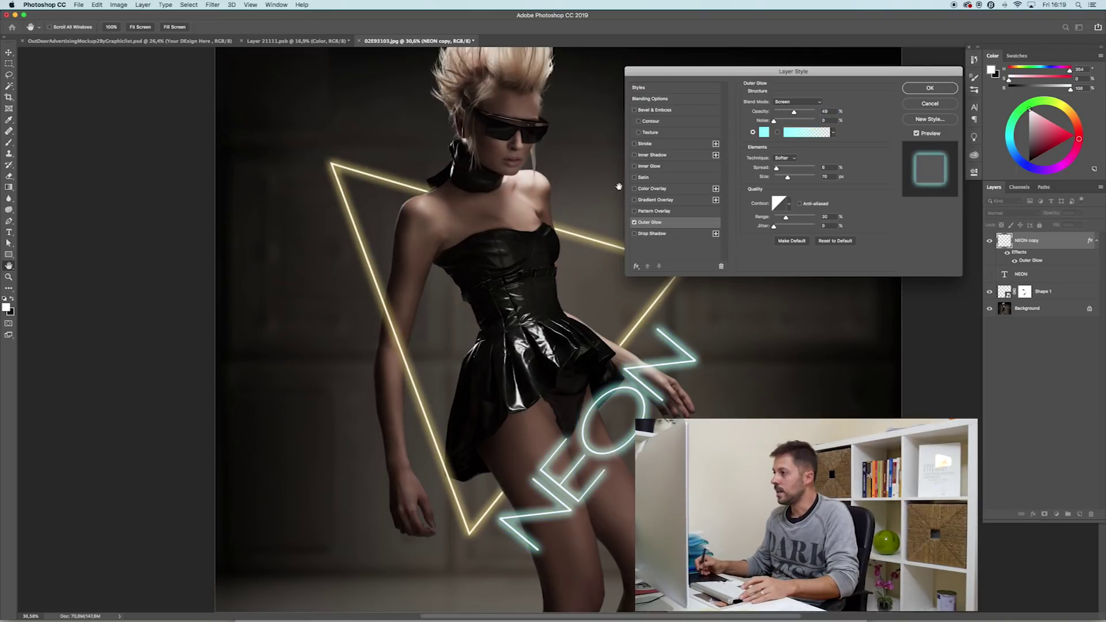
- Add an Inner Glow to the NEON copy layer and set its colour to pale cyan #9ffffe
click(650, 166)
click(765, 132)
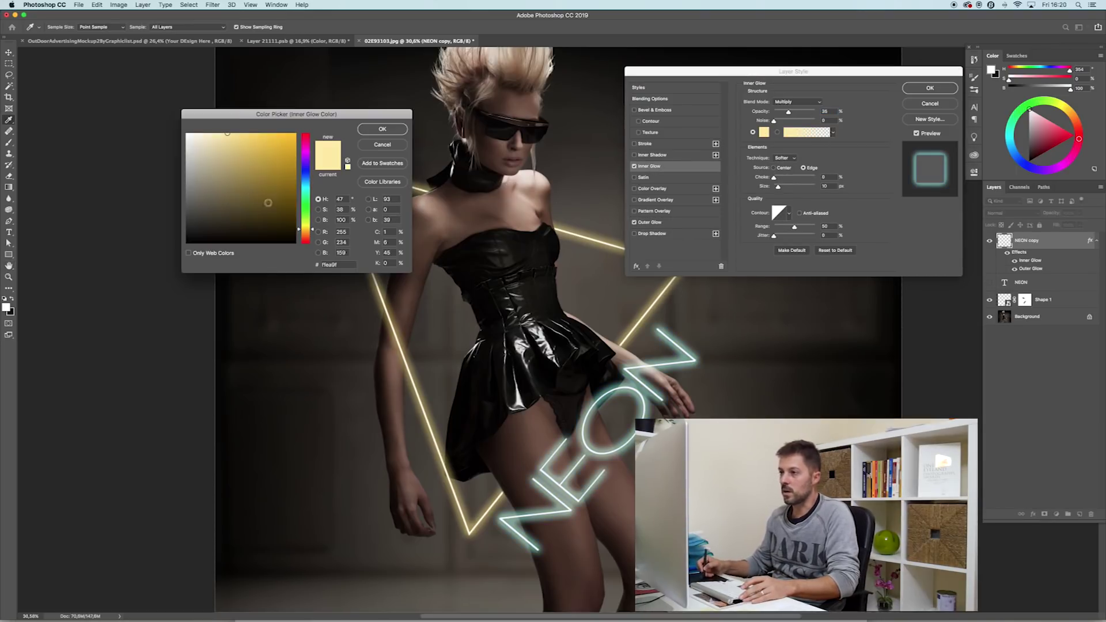
click(305, 190)
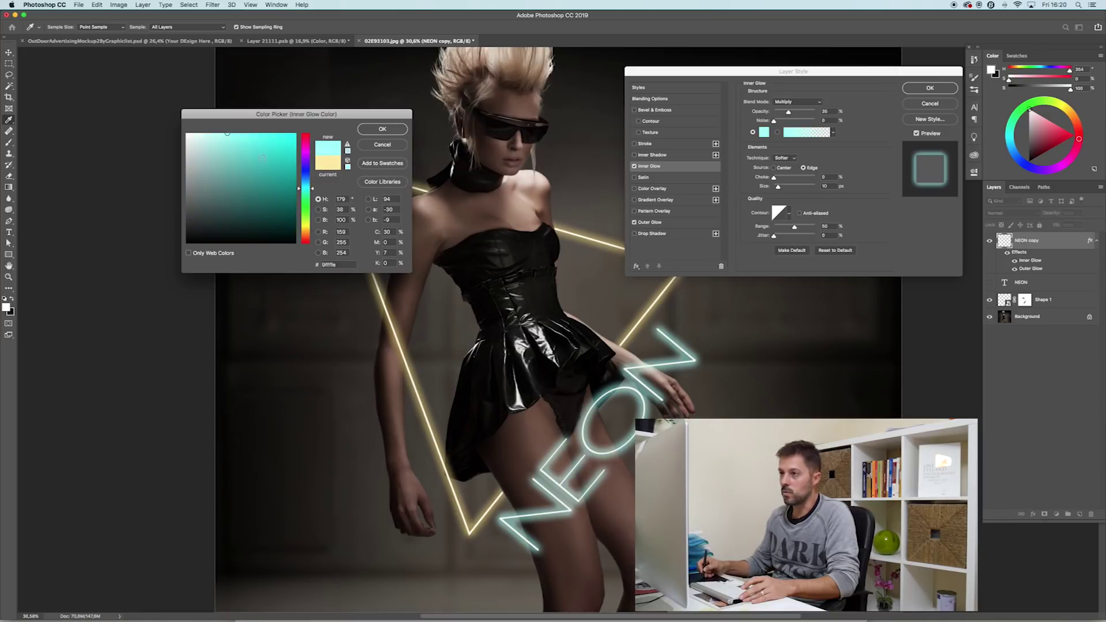
click(382, 129)
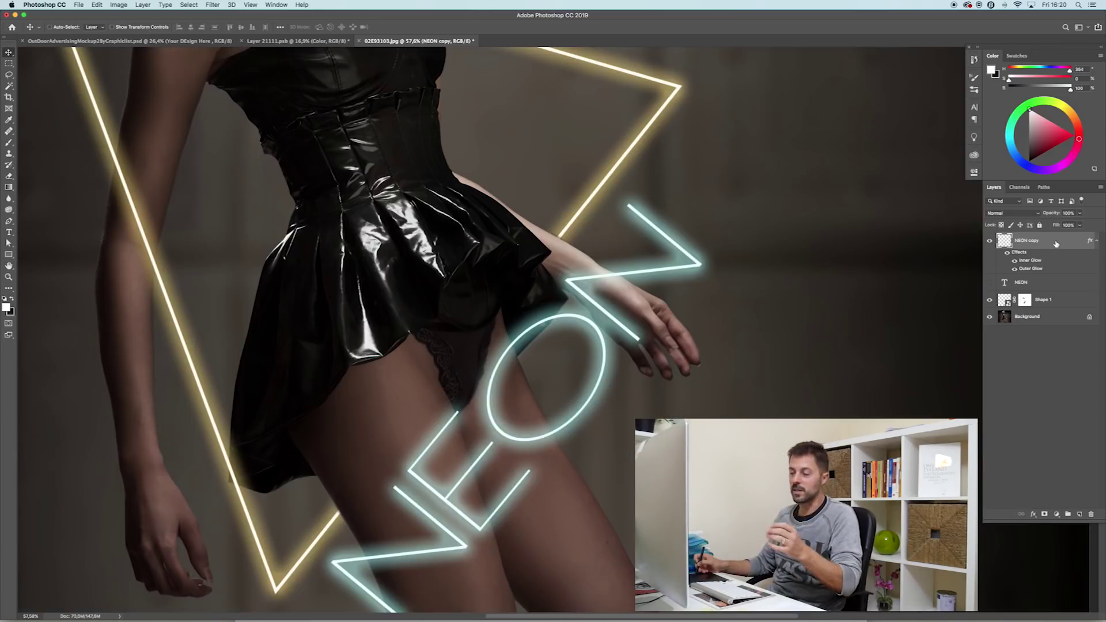
- Convert the NEON copy layer to a smart object and add a layer mask to it
right_click(1065, 242)
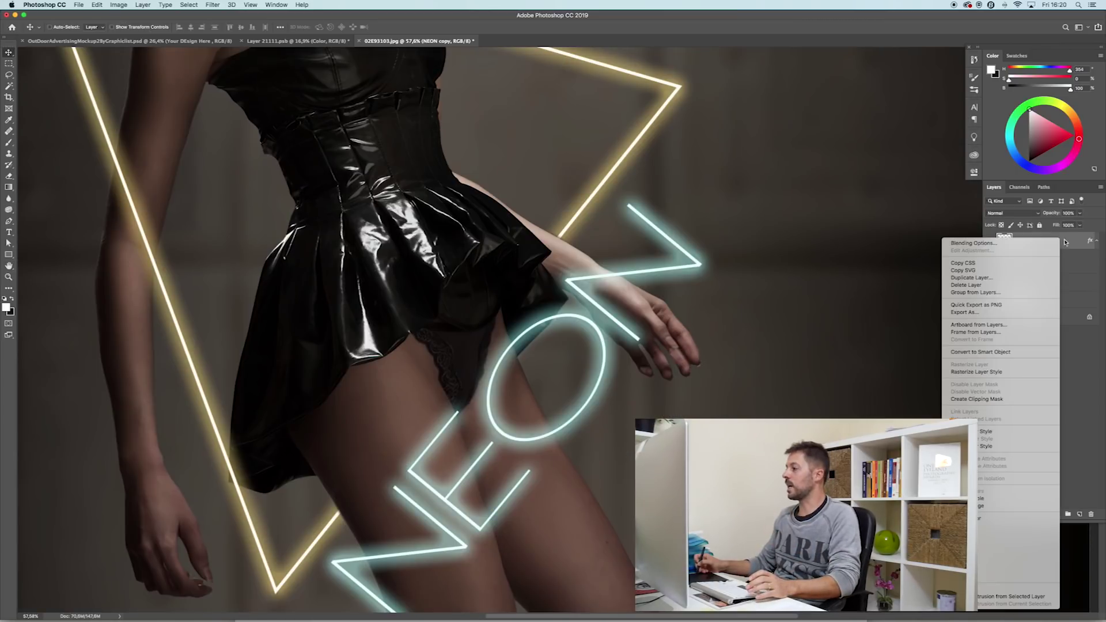
click(1013, 352)
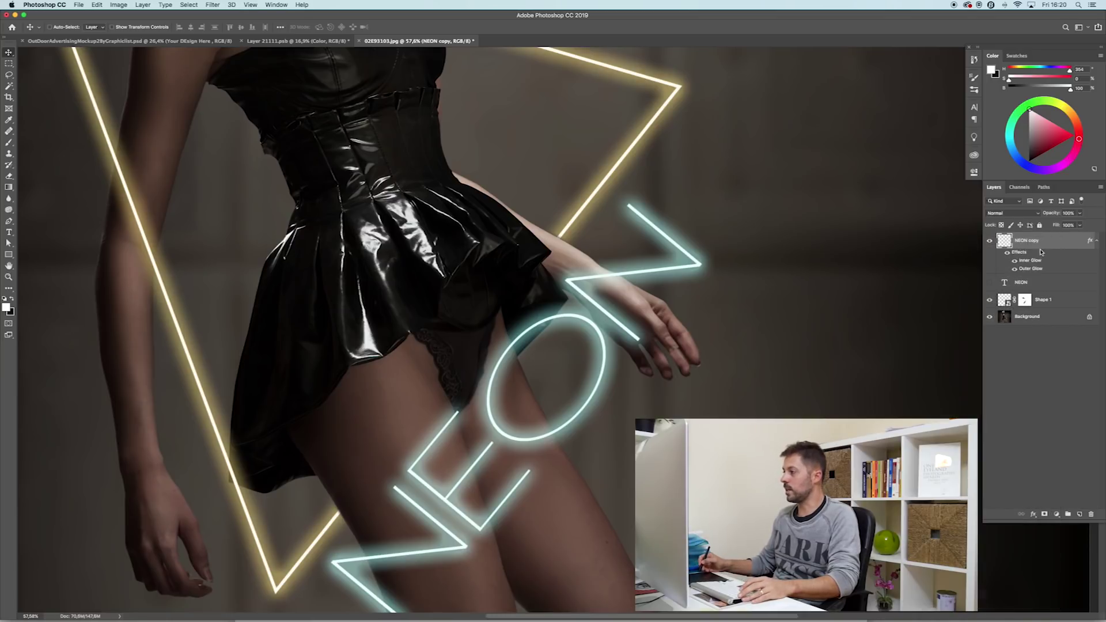
click(1044, 514)
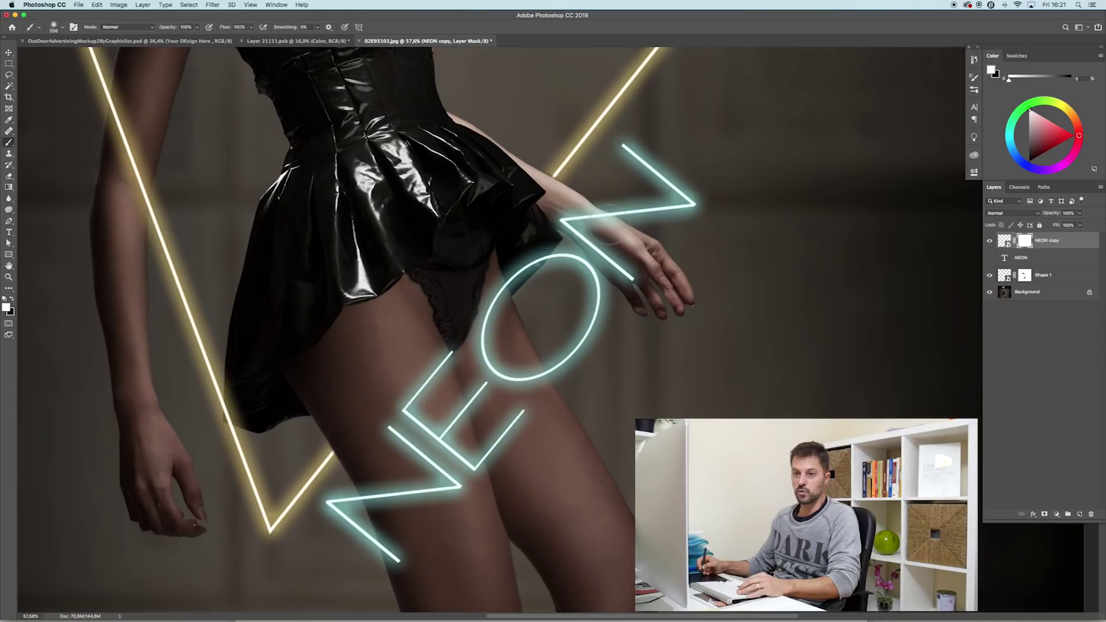
- Paint the mask black where the final N crosses the model's wrist and hand, refining the edge so the letter passes behind her
key(x)
mouse_move(608, 226)
mouse_down()
mouse_move(580, 220)
mouse_move(632, 244)
mouse_move(605, 253)
mouse_move(642, 294)
mouse_up()
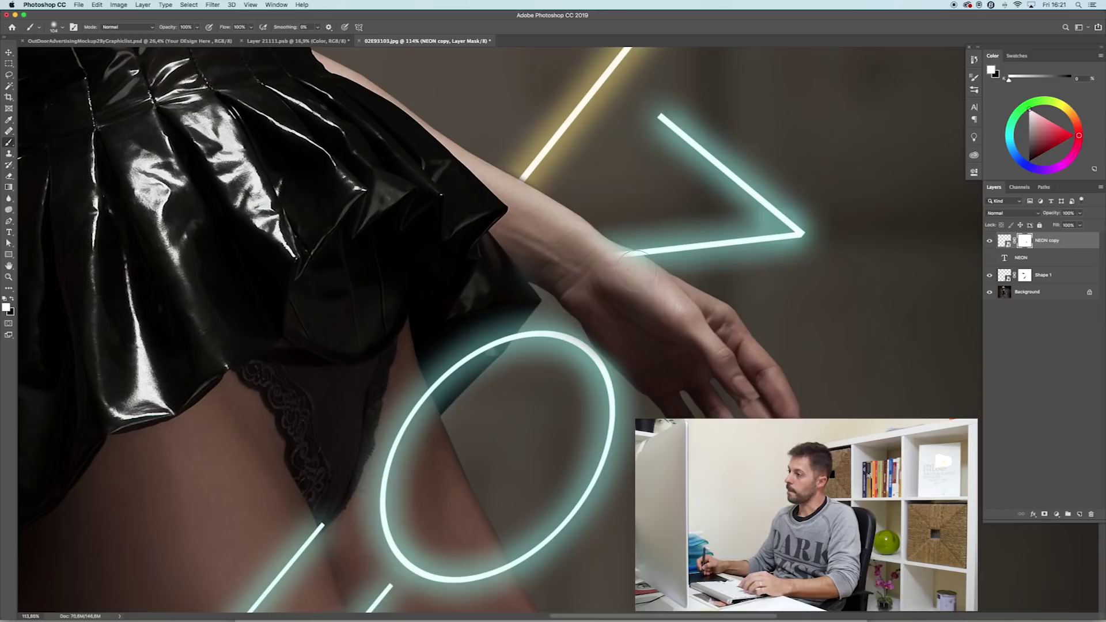
key(x)
mouse_move(636, 253)
mouse_down()
mouse_move(637, 277)
mouse_move(621, 263)
mouse_move(624, 234)
mouse_up()
key(x)
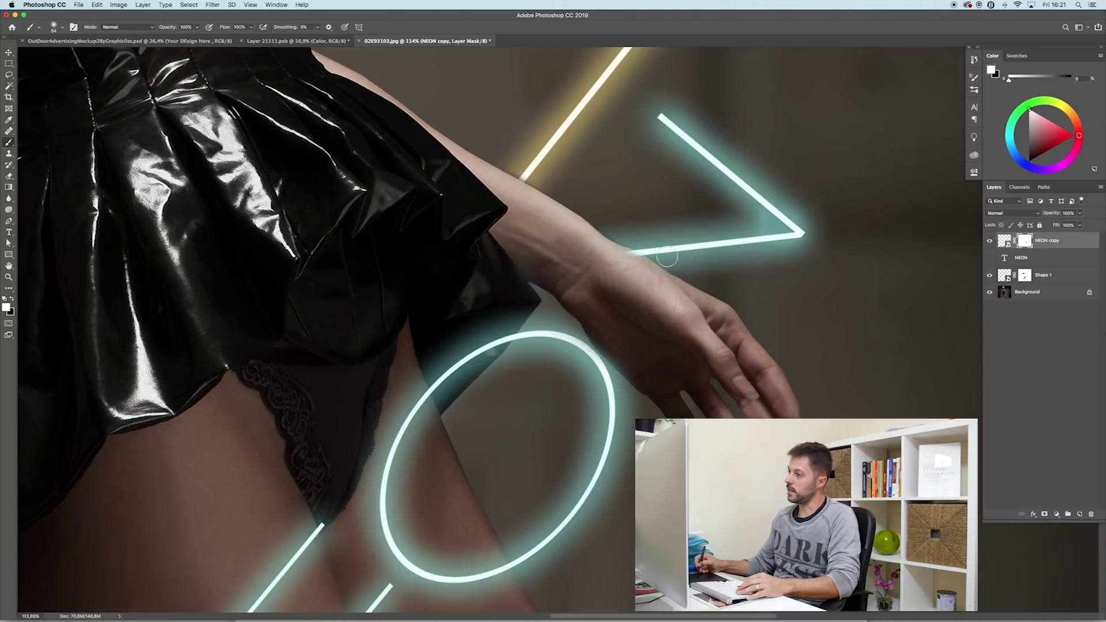
alt+click(1025, 241)
alt+click(1025, 240)
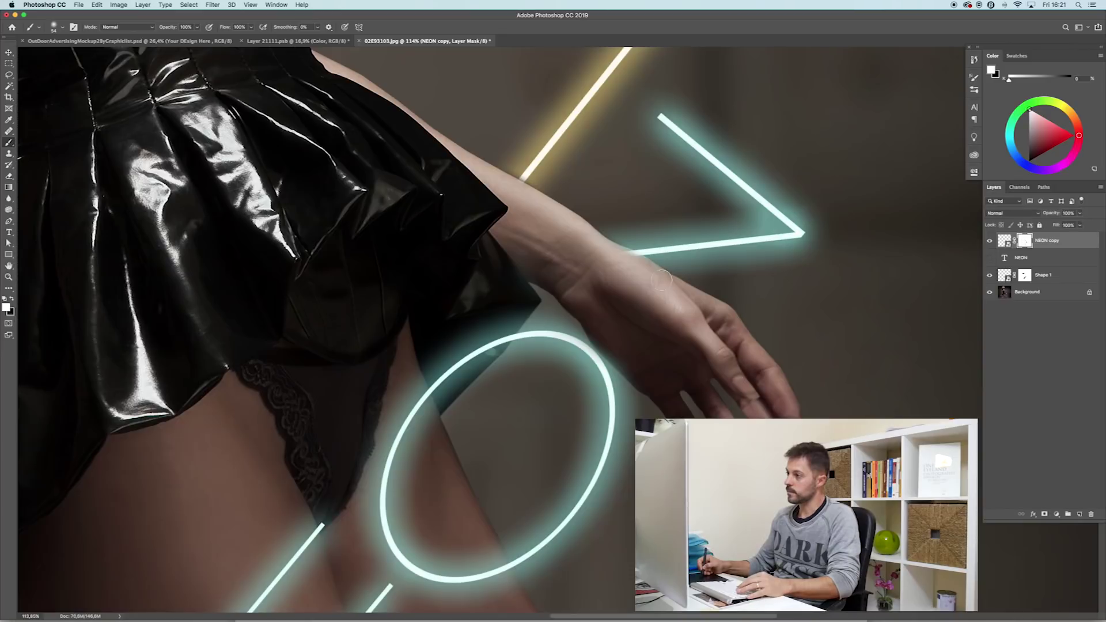
key(x)
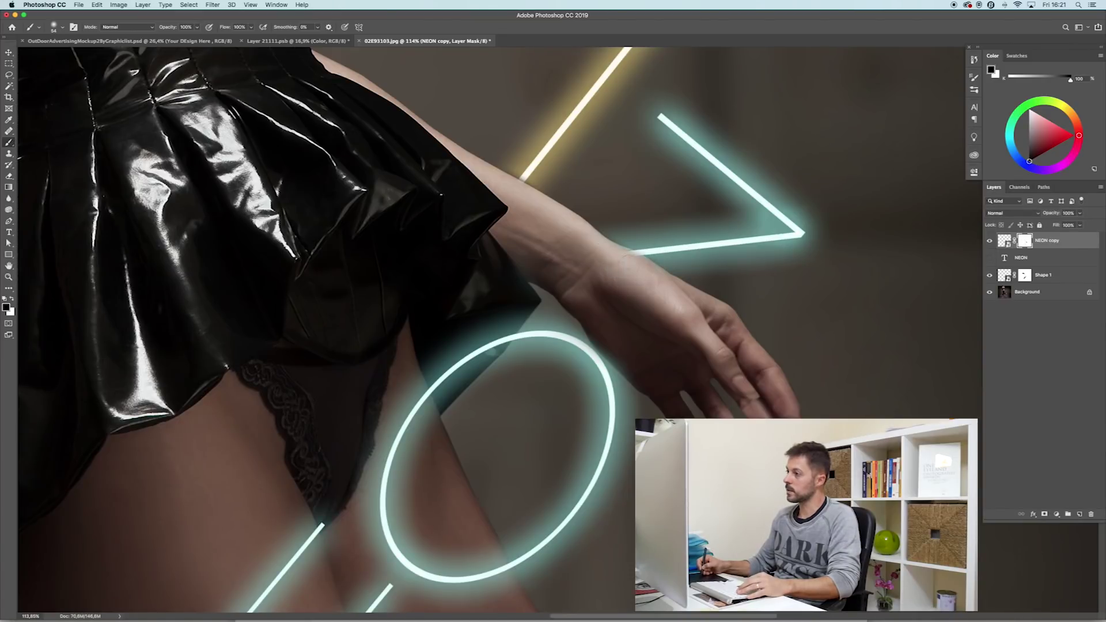
key(super+0)
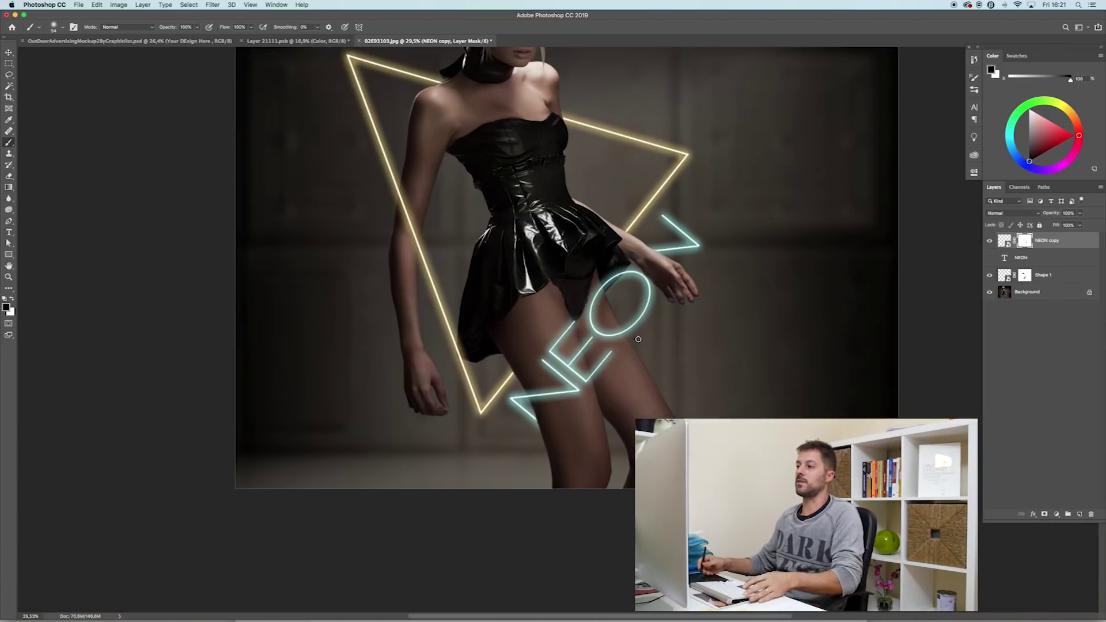
- With the Pen tool in Shape mode, start tracing the sunglasses from the nose side of the right-hand lens around to its upper outer corner
drag(638, 339, 630, 508)
drag(534, 159, 553, 174)
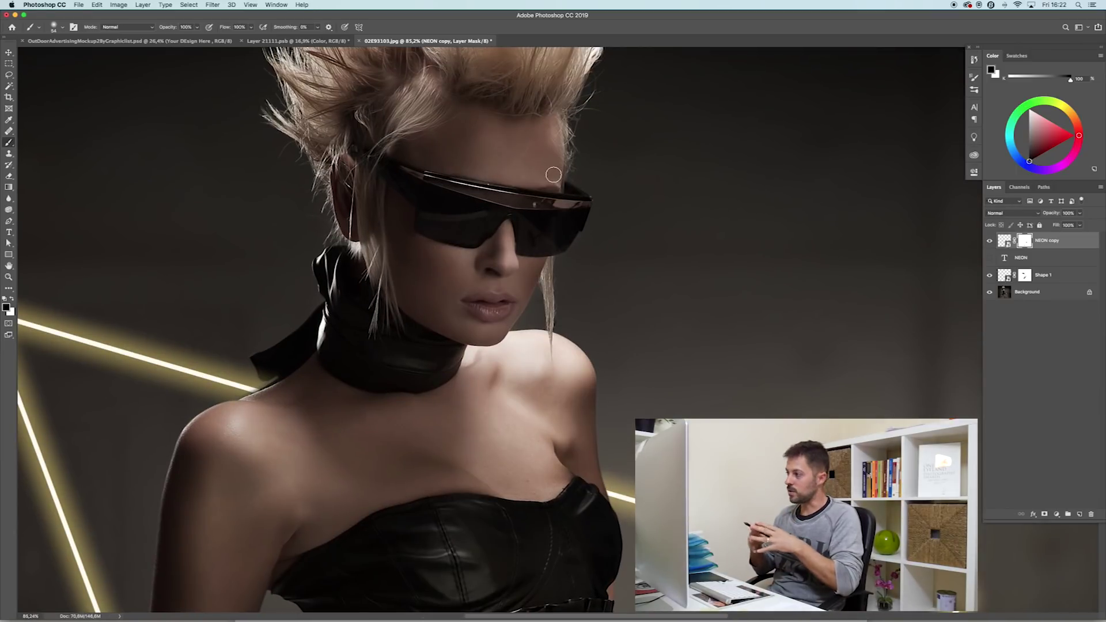
click(9, 222)
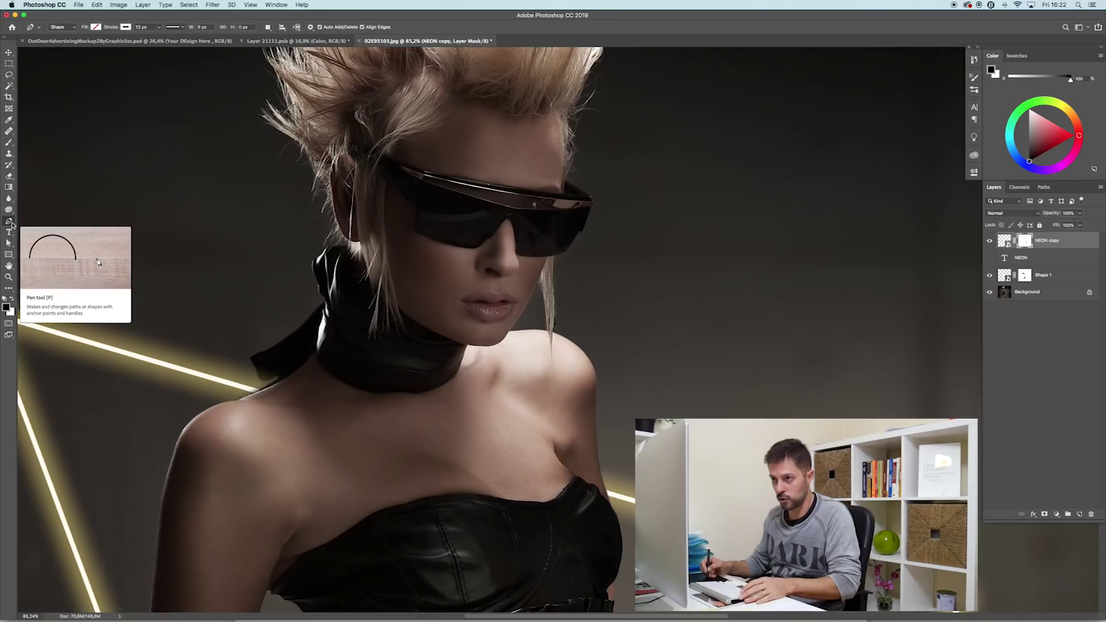
scroll(527, 155, up, 5)
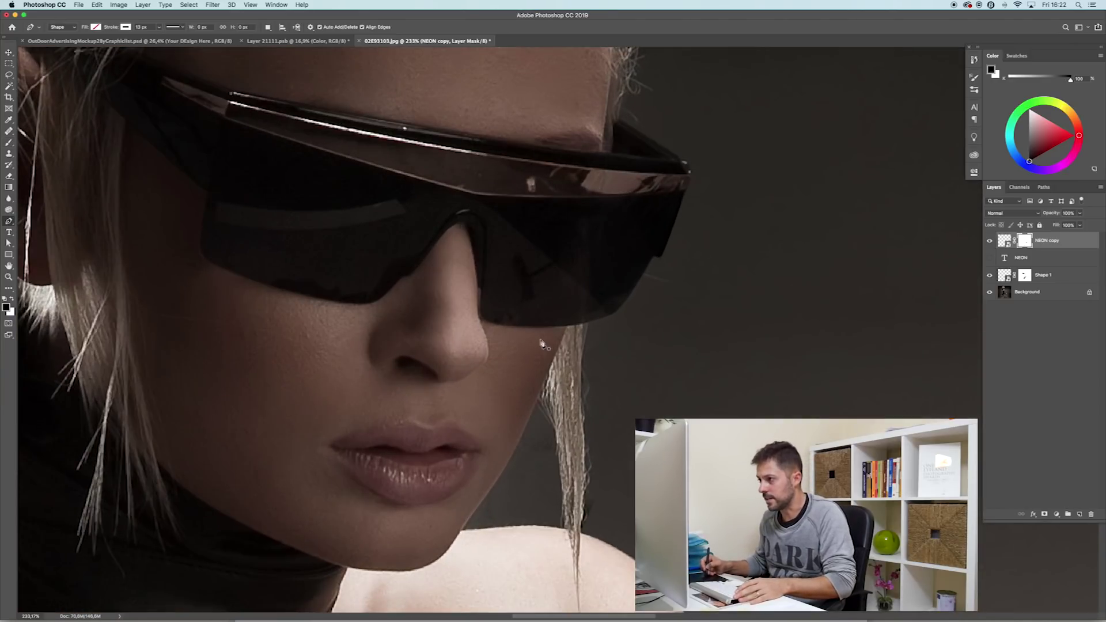
click(487, 323)
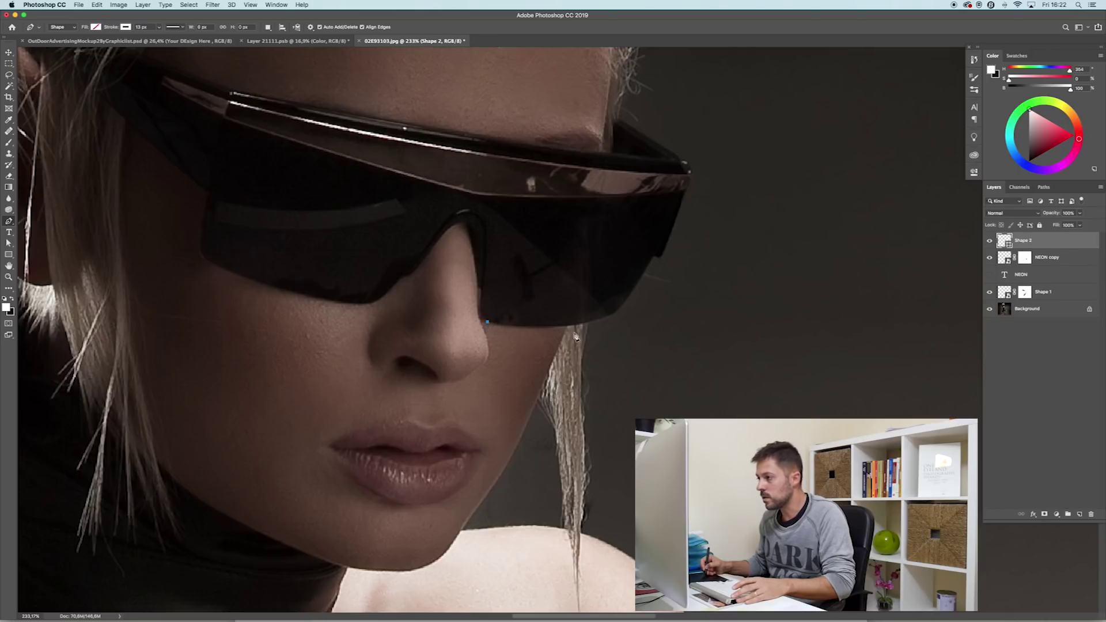
drag(573, 325, 628, 303)
drag(657, 253, 670, 226)
click(685, 176)
- Continue the pen outline along the top of the sunglasses, around the left-hand lens and over the nose bridge, closing the shape
drag(288, 185, 445, 206)
drag(390, 124, 215, 74)
alt+click(389, 124)
drag(360, 259, 363, 277)
drag(420, 305, 551, 311)
drag(577, 277, 598, 252)
click(598, 253)
click(623, 230)
click(644, 344)
- Set the stroke width of the sunglasses outline to 10 px
scroll(698, 345, down, 5)
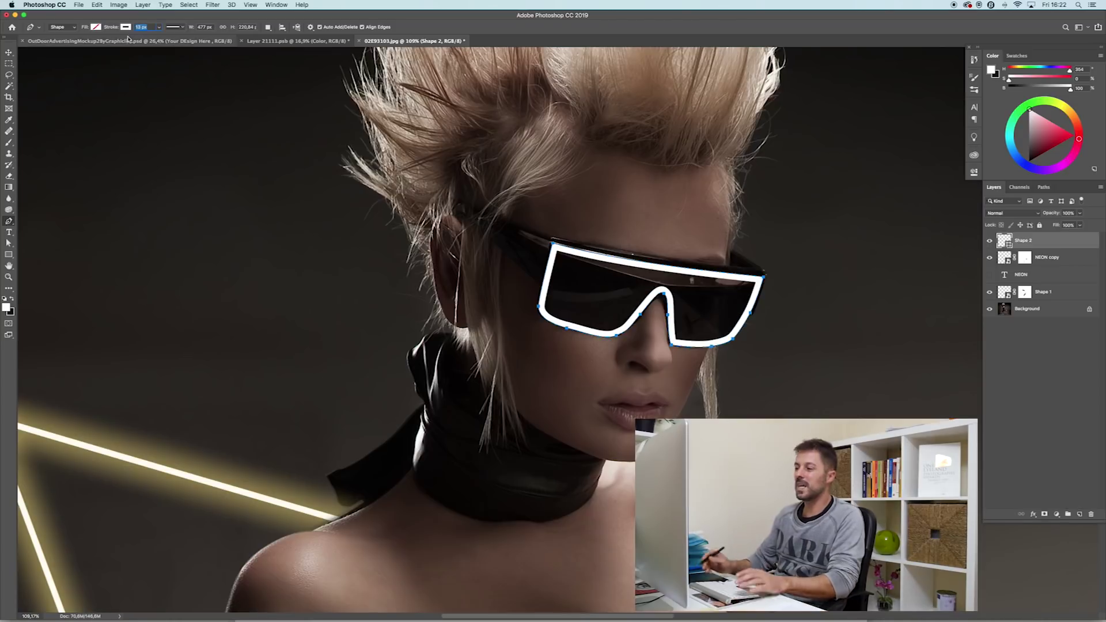
click(141, 27)
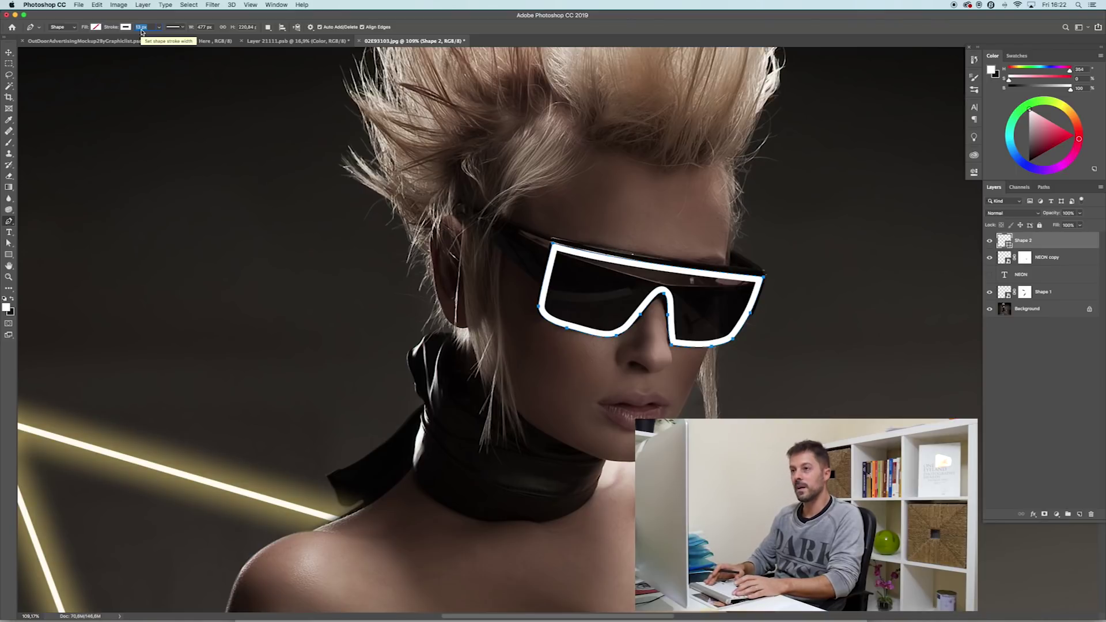
text(10)
key(Return)
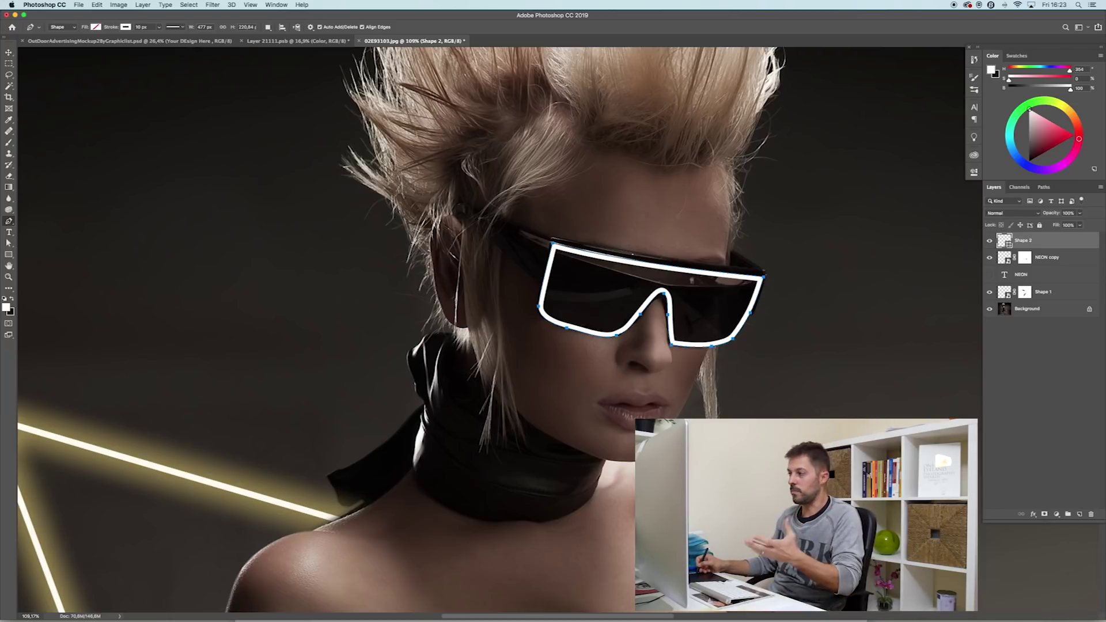
- Add a light cyan Outer Glow in Screen mode with a size of 70 px to the sunglasses outline layer
double_click(1060, 240)
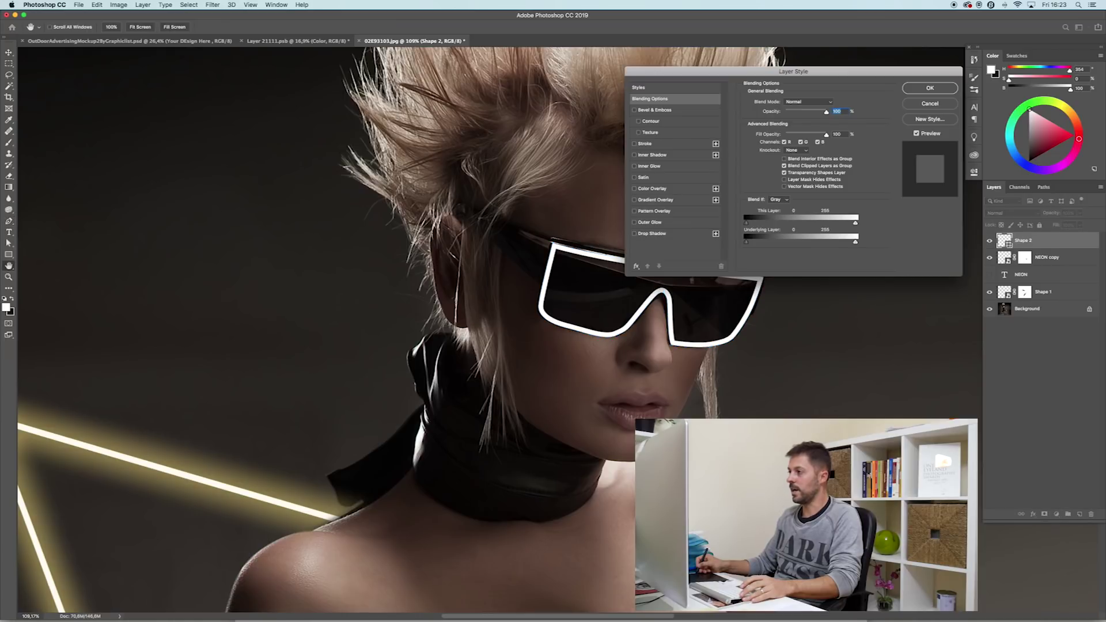
key(Escape)
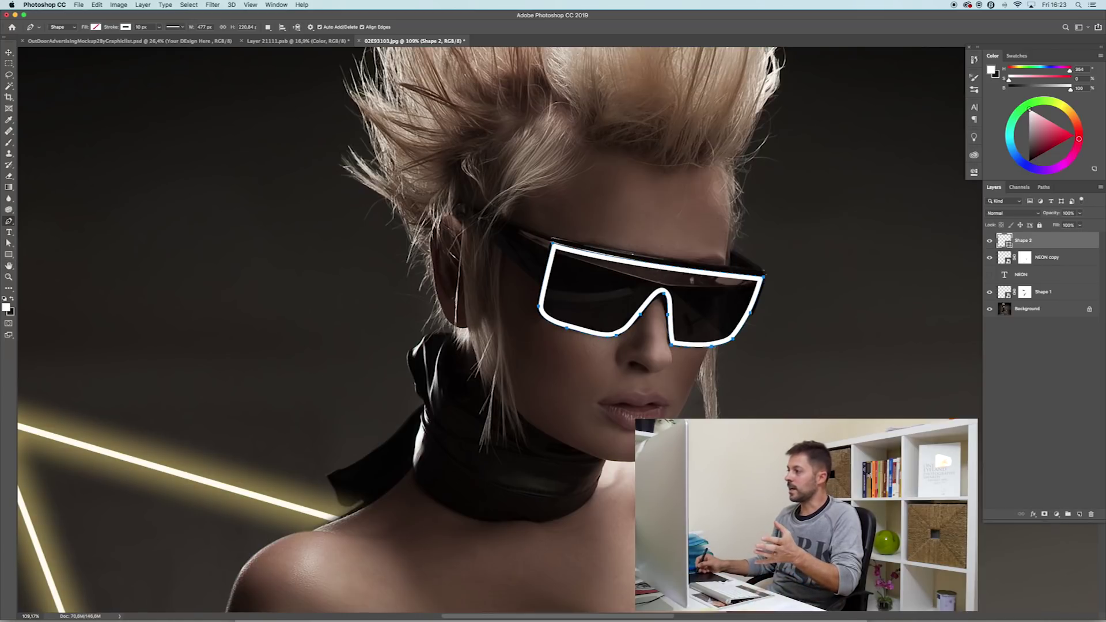
double_click(1059, 240)
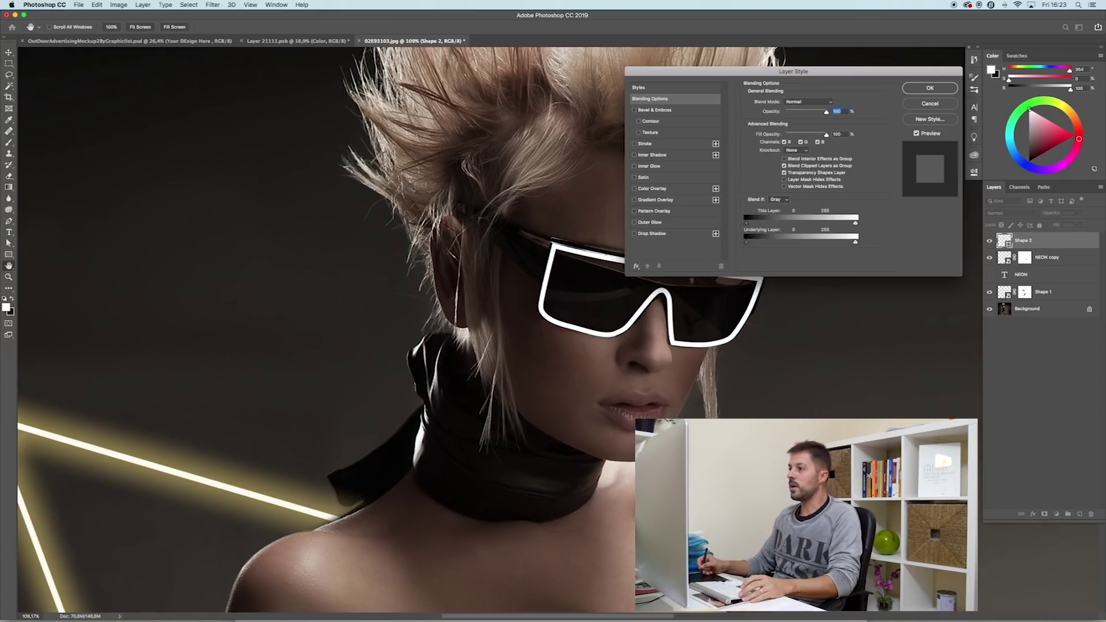
click(649, 222)
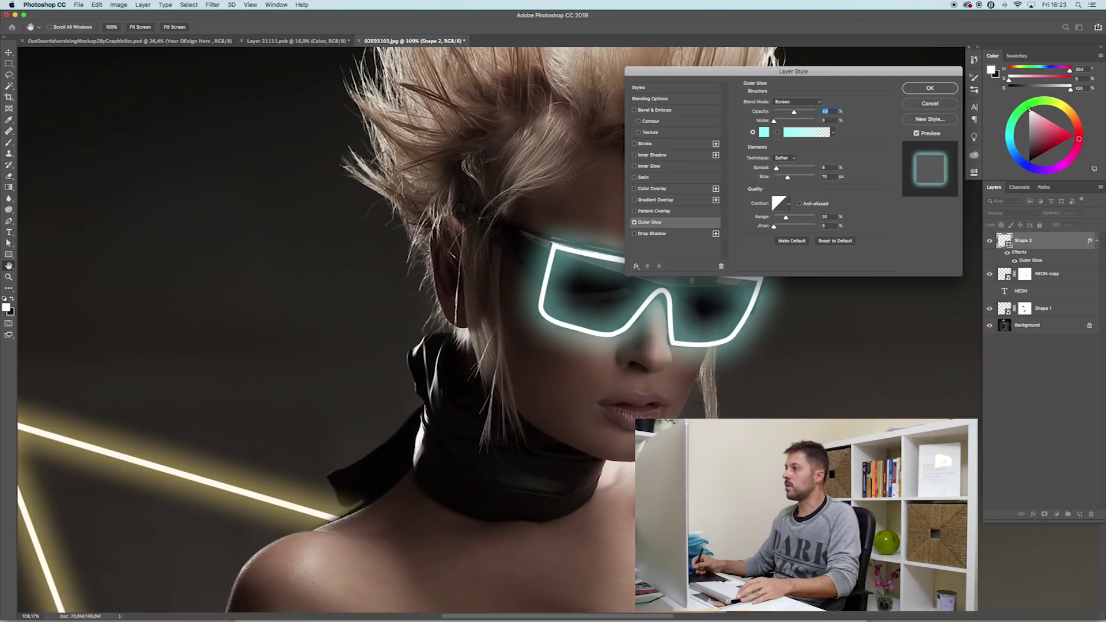
drag(794, 70, 803, 58)
drag(638, 389, 473, 213)
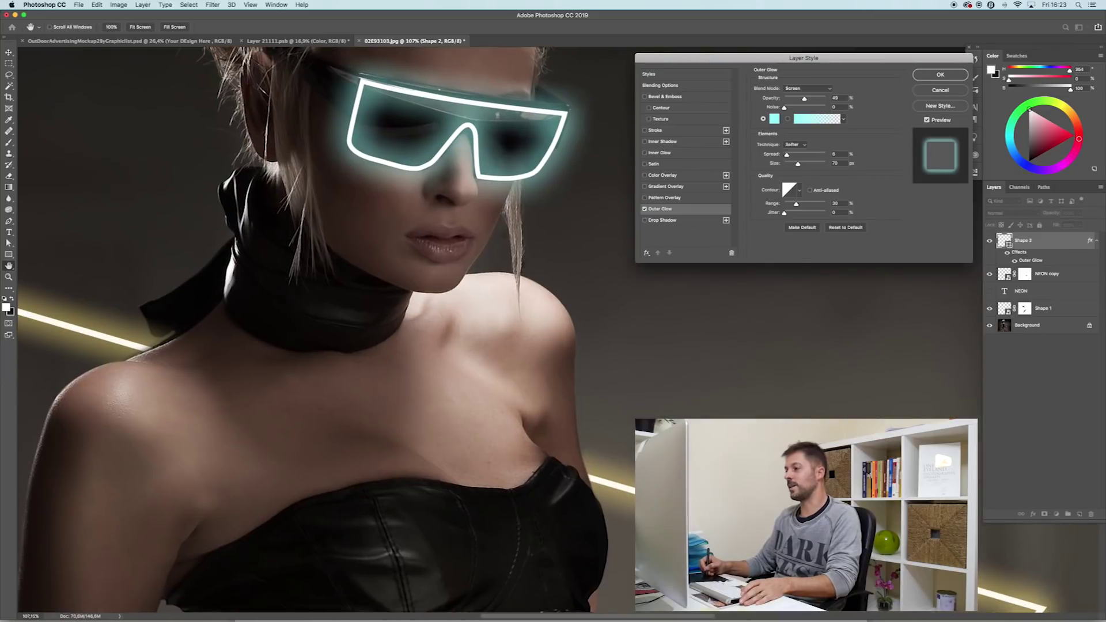
drag(546, 223, 625, 293)
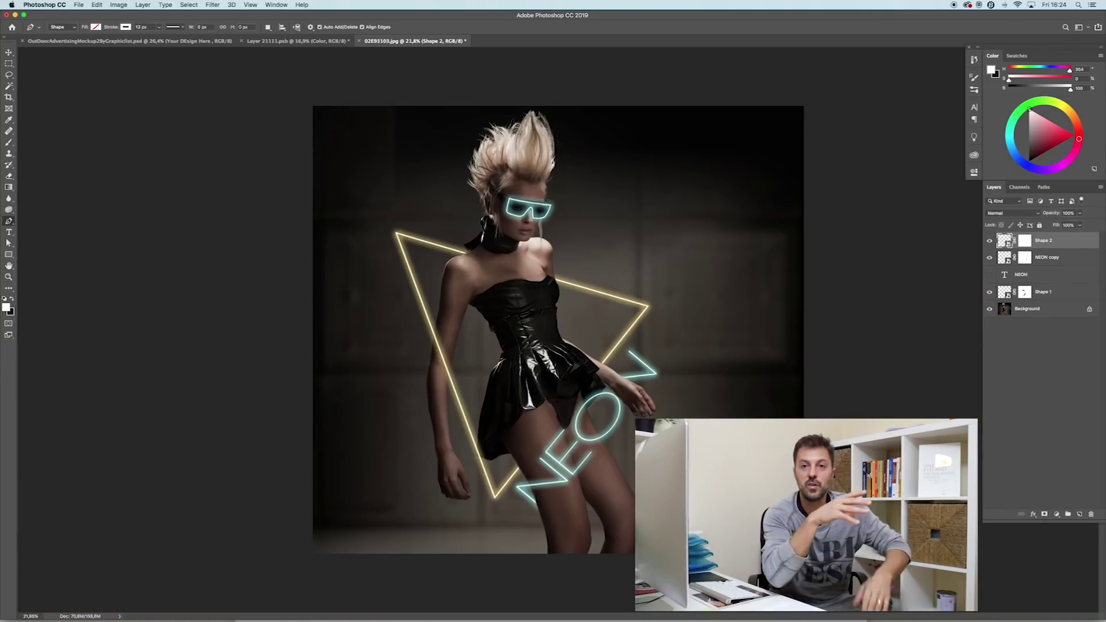